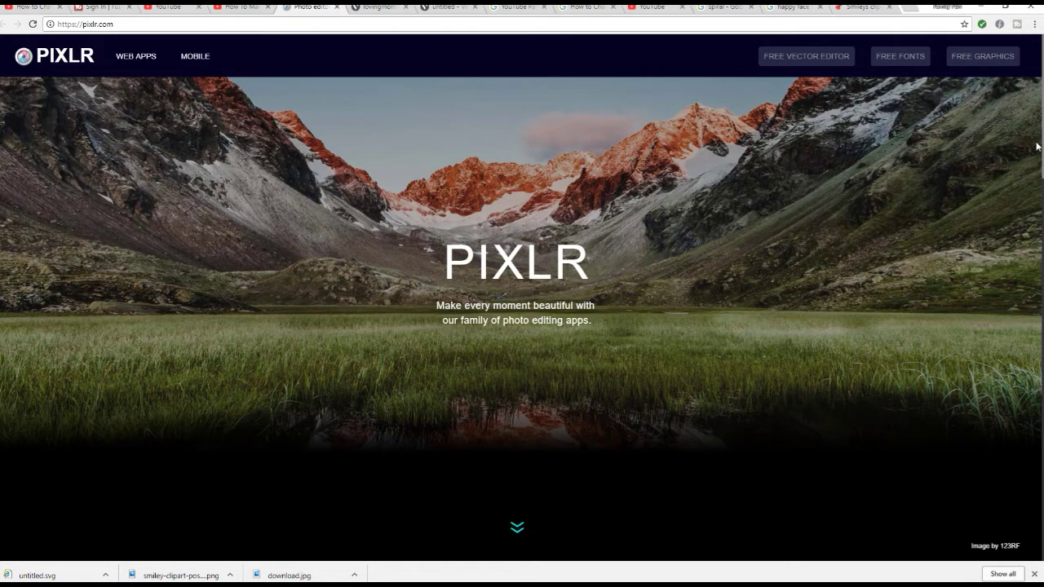
# Look over the Pixlr homepage down to its web apps and image gallery, and launch Pixlr Editor.
pyautogui.scroll(-10, 521, 310)
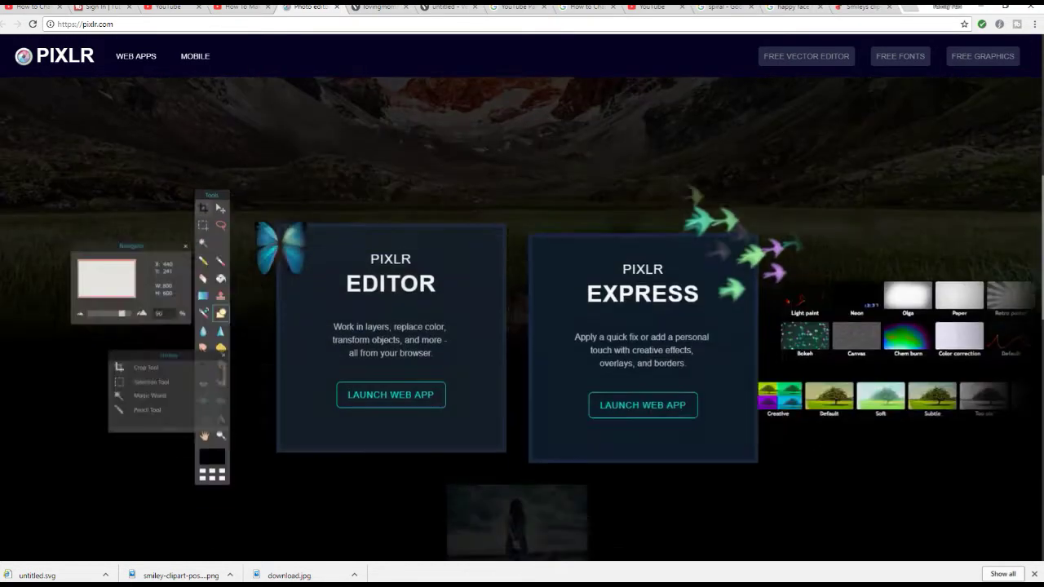
pyautogui.scroll(-7, 521, 318)
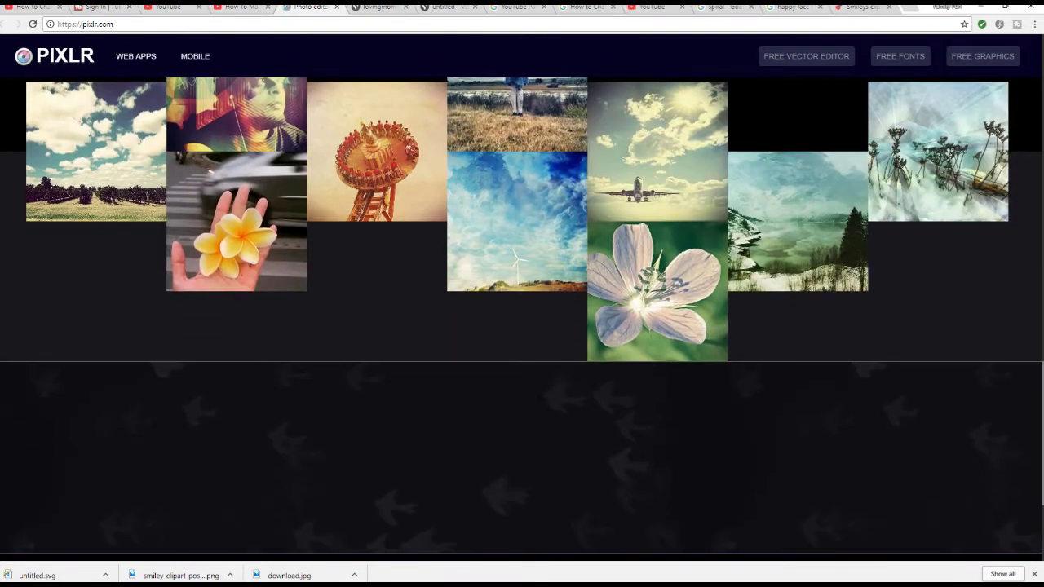
pyautogui.scroll(18, 522, 318)
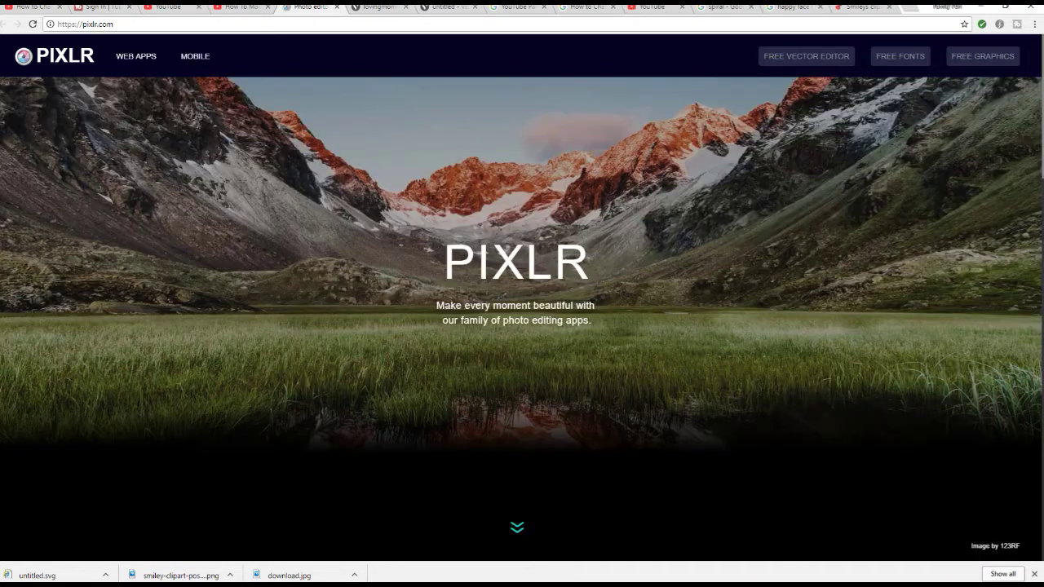
pyautogui.scroll(-15, 522, 318)
pyautogui.scroll(4, 1026, 435)
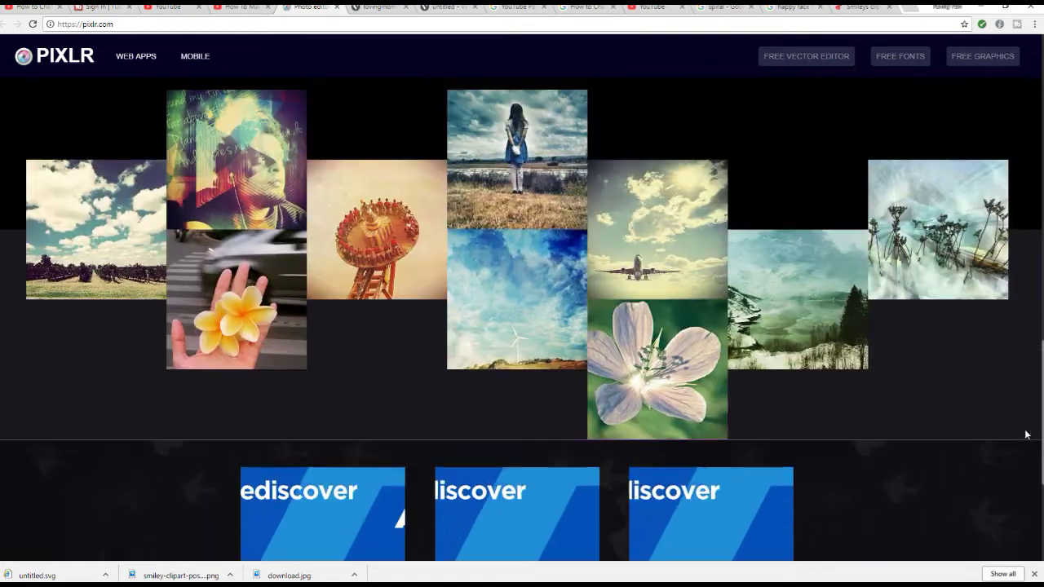
pyautogui.scroll(4, 1025, 435)
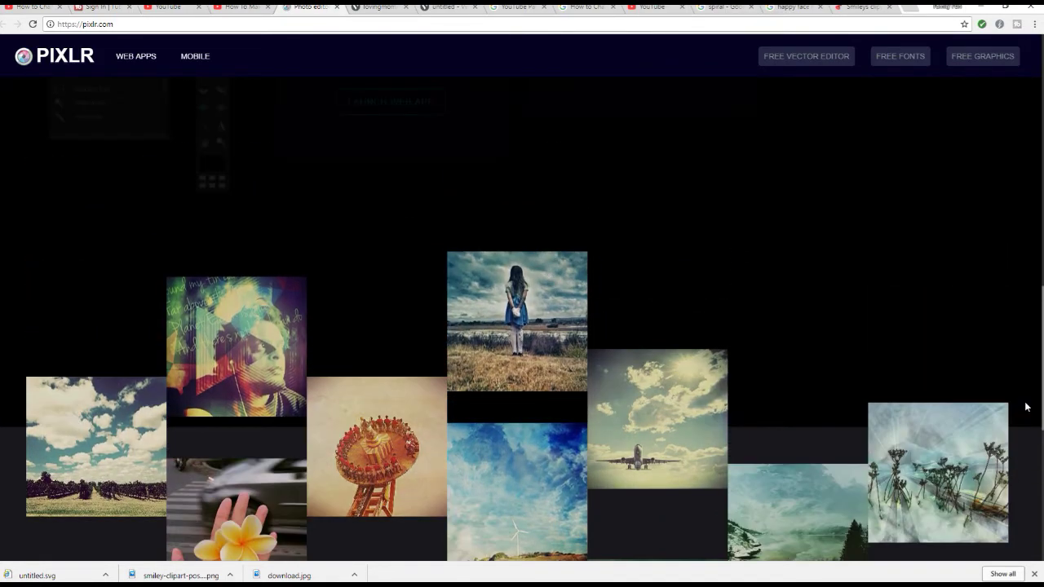
pyautogui.scroll(2, 1013, 319)
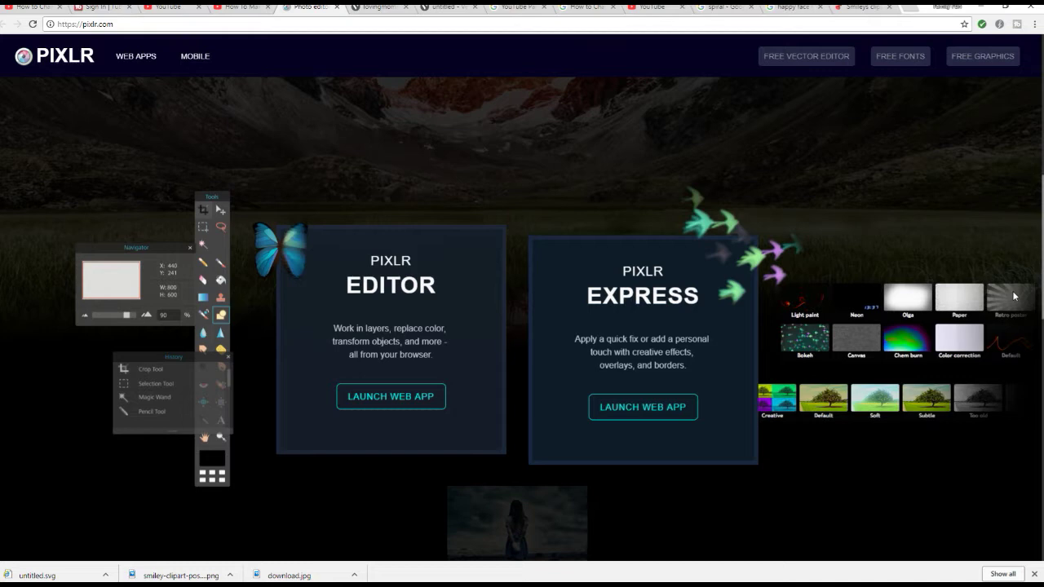
pyautogui.scroll(1, 1014, 291)
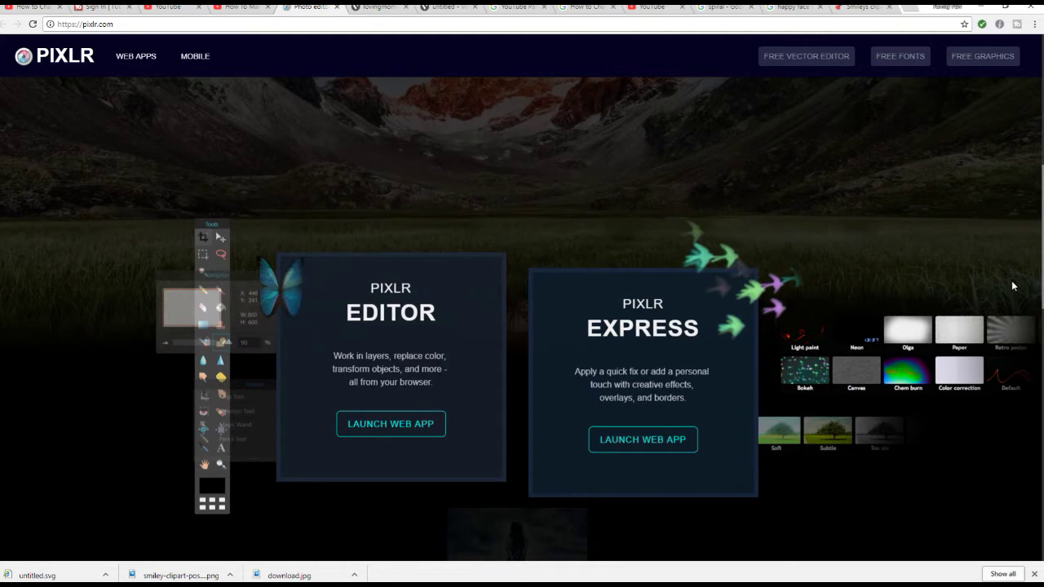
pyautogui.click(408, 429)
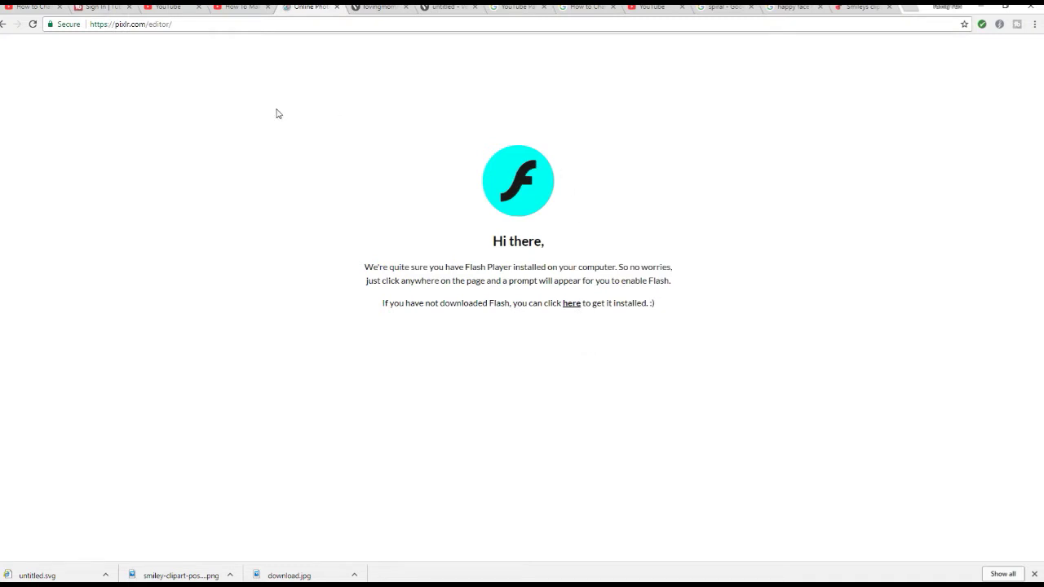
# Examine the example smiley design with the text "It was fun" in the already open Vectr files.
pyautogui.click(235, 6)
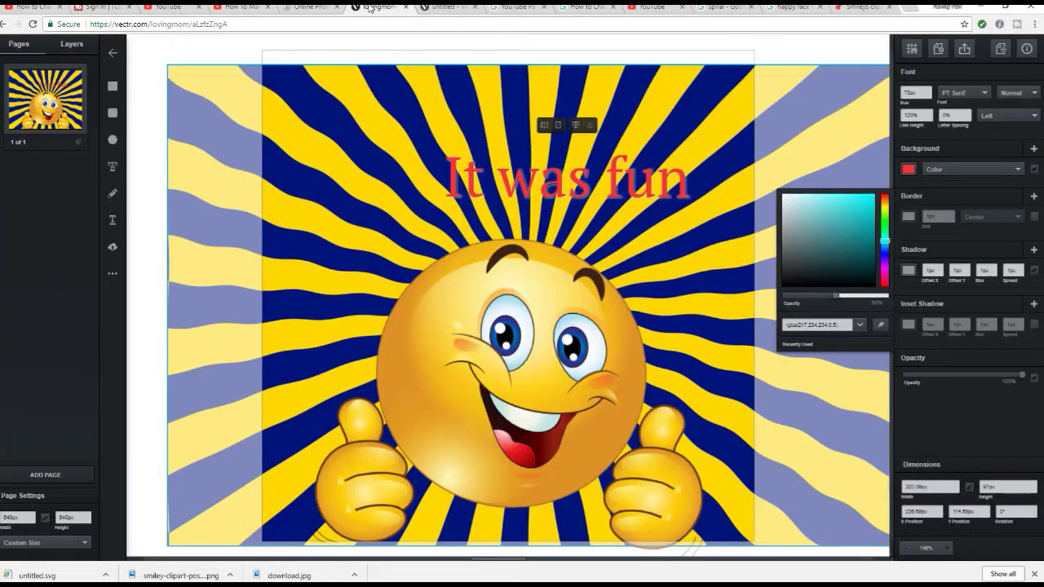
pyautogui.click(376, 8)
pyautogui.click(448, 10)
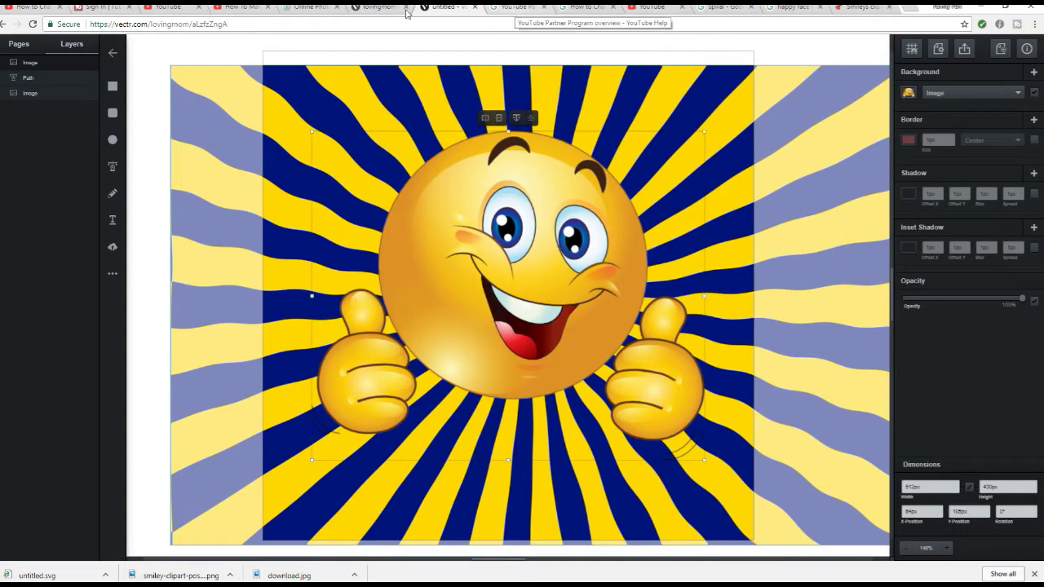
pyautogui.click(377, 8)
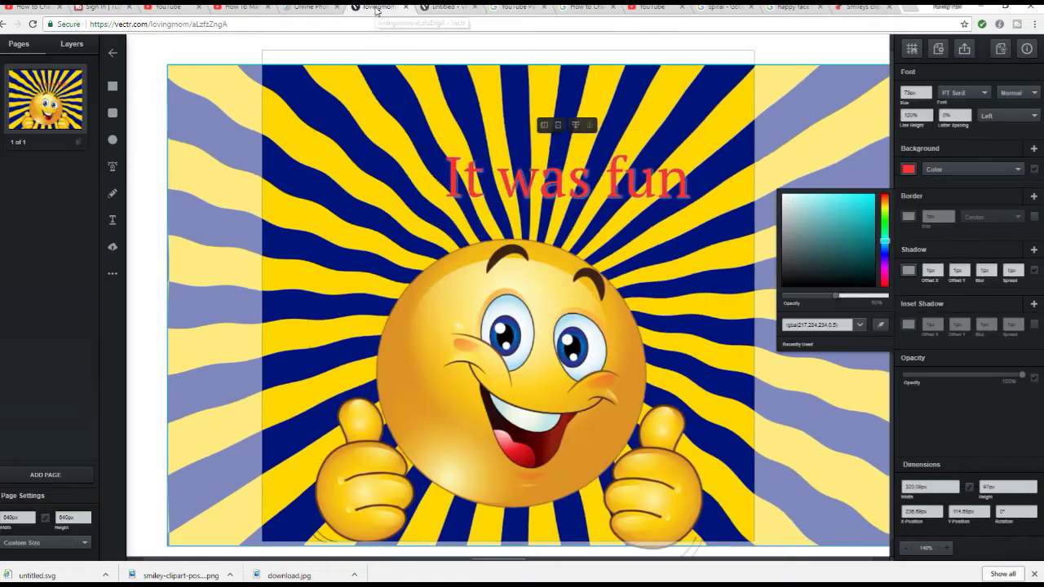
# Return to the Pixlr homepage, follow its free vector editor link to Vectr and create a new file.
pyautogui.click(314, 8)
pyautogui.click(4, 24)
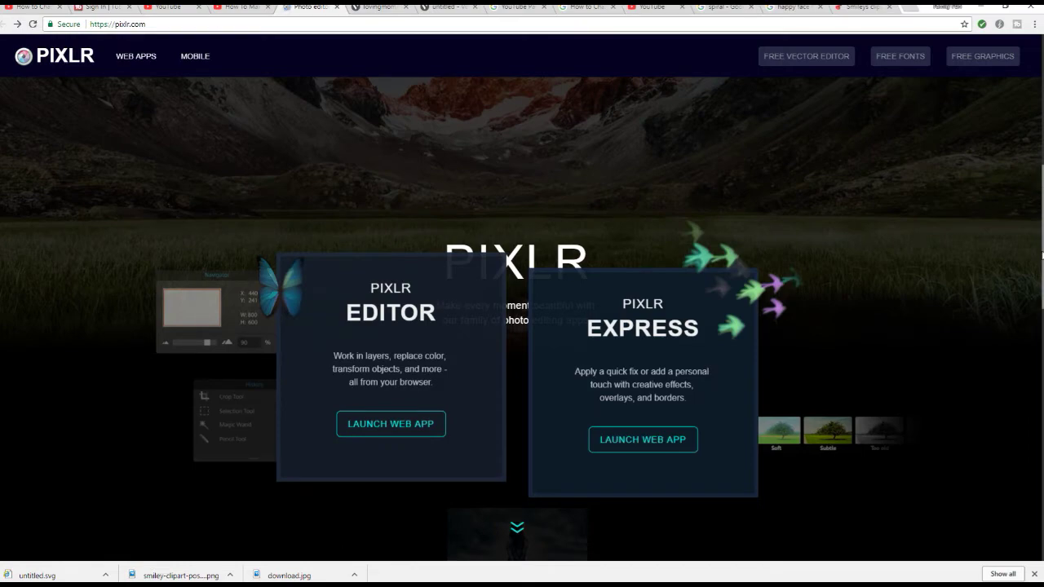
pyautogui.moveTo(1042, 257); pyautogui.dragTo(1016, 40)
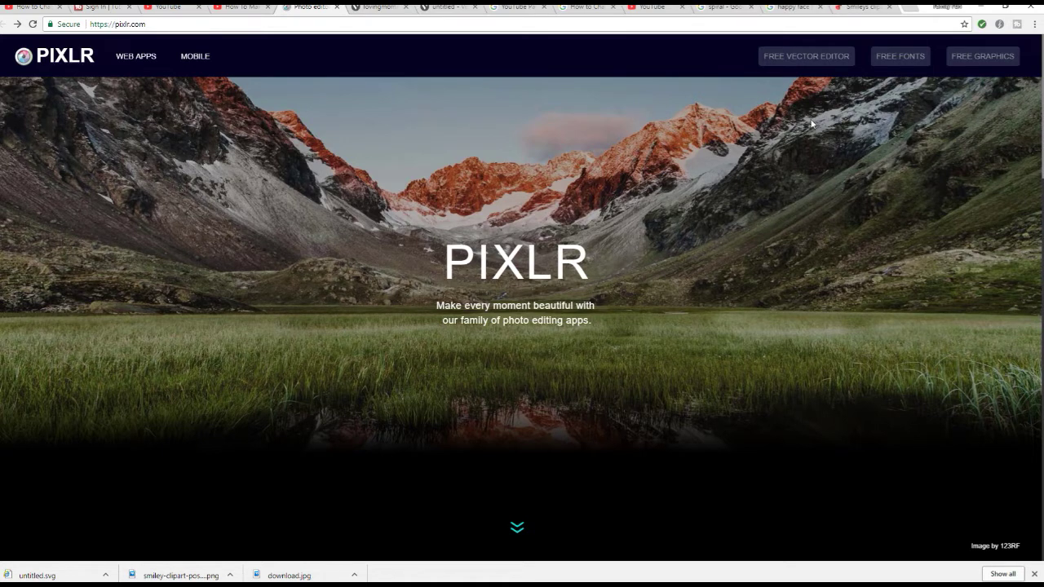
pyautogui.click(797, 63)
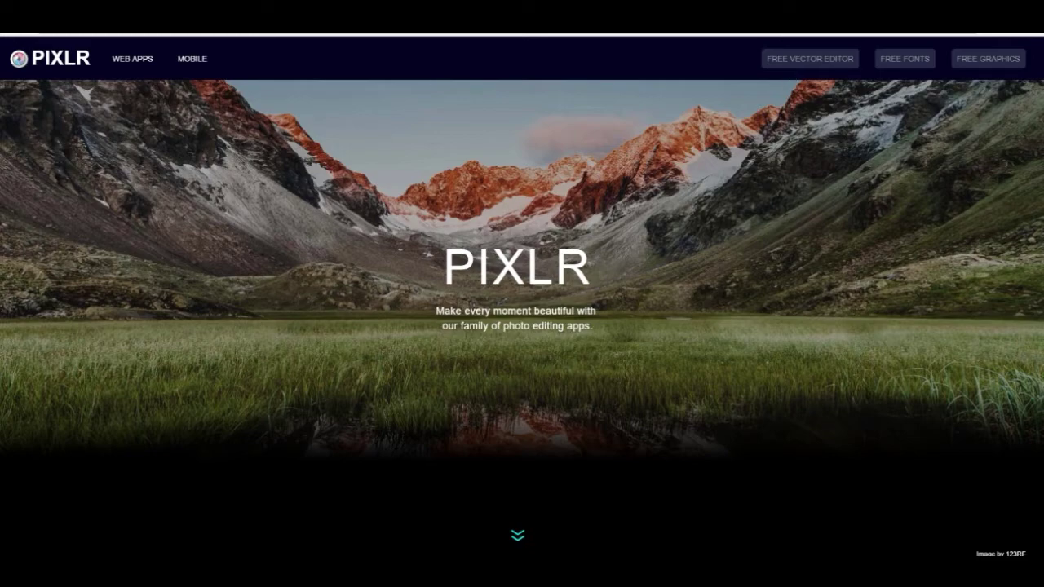
pyautogui.hotkey('ctrl', 'shift', 'Tab')
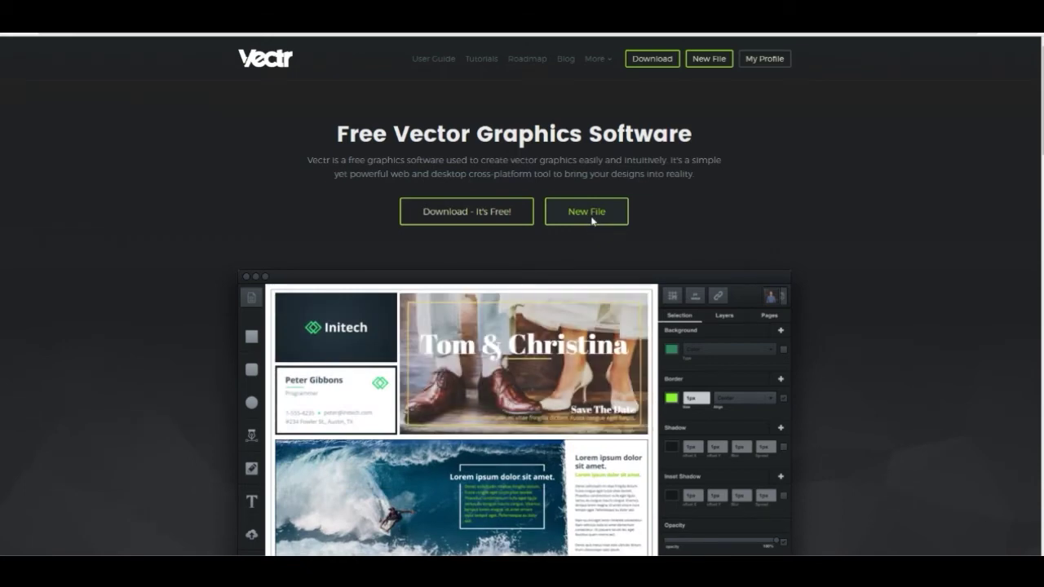
pyautogui.click(584, 213)
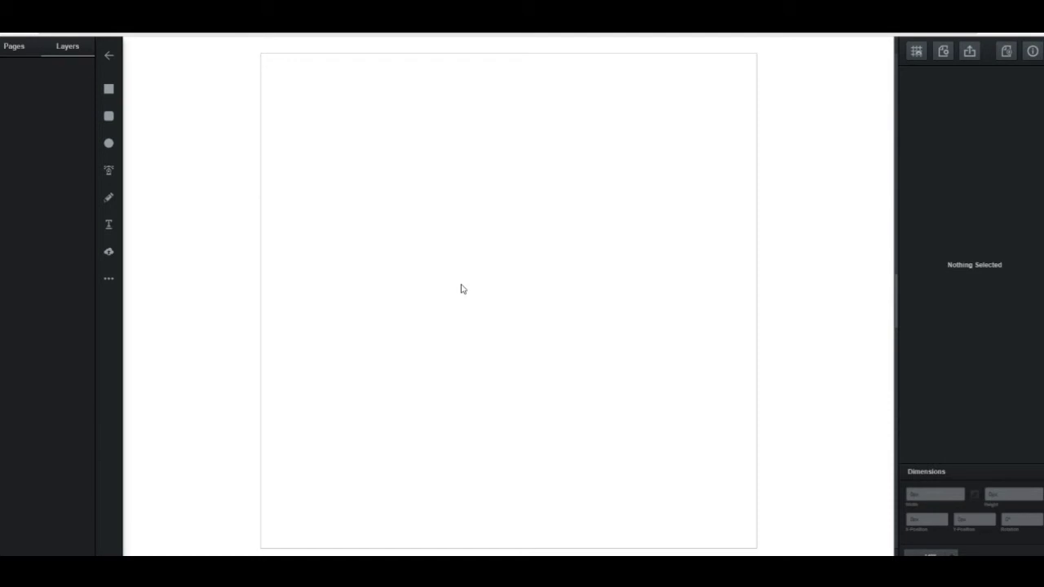
# Check which image files are available for upload, without importing any.
pyautogui.click(108, 257)
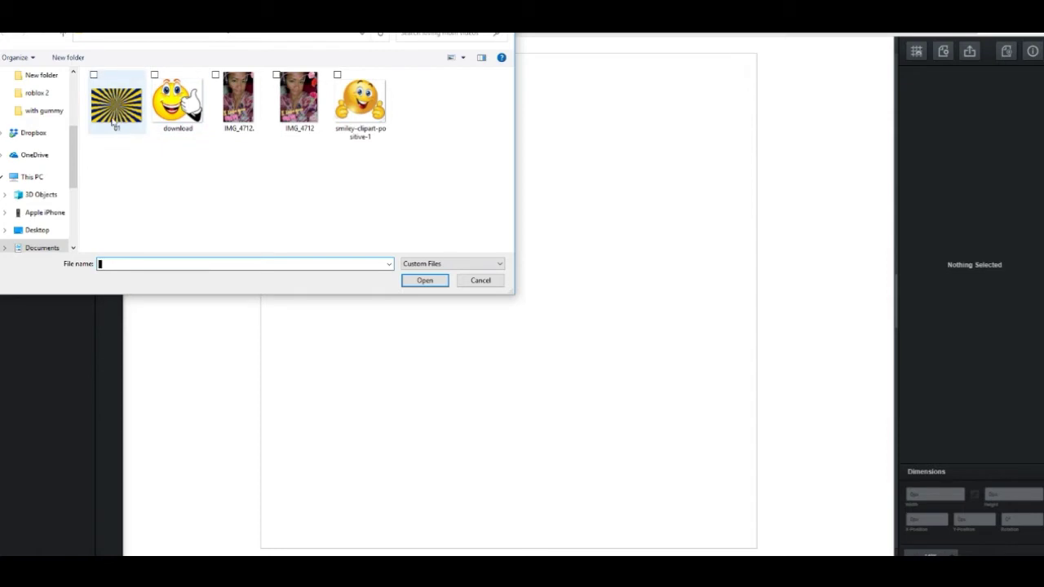
pyautogui.click(481, 280)
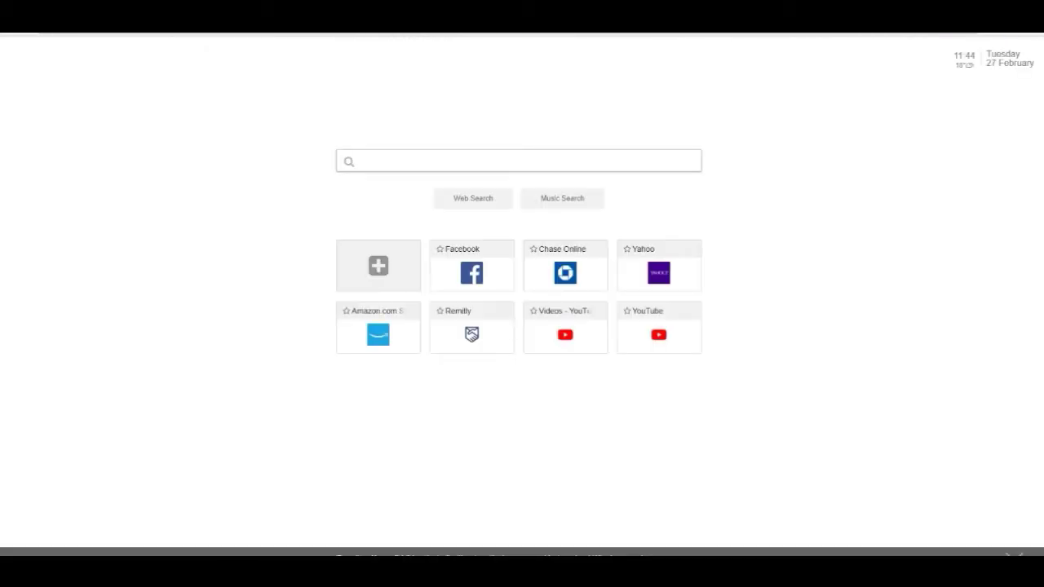
# Search the web for "blue background" and show the image results.
pyautogui.write('blue')
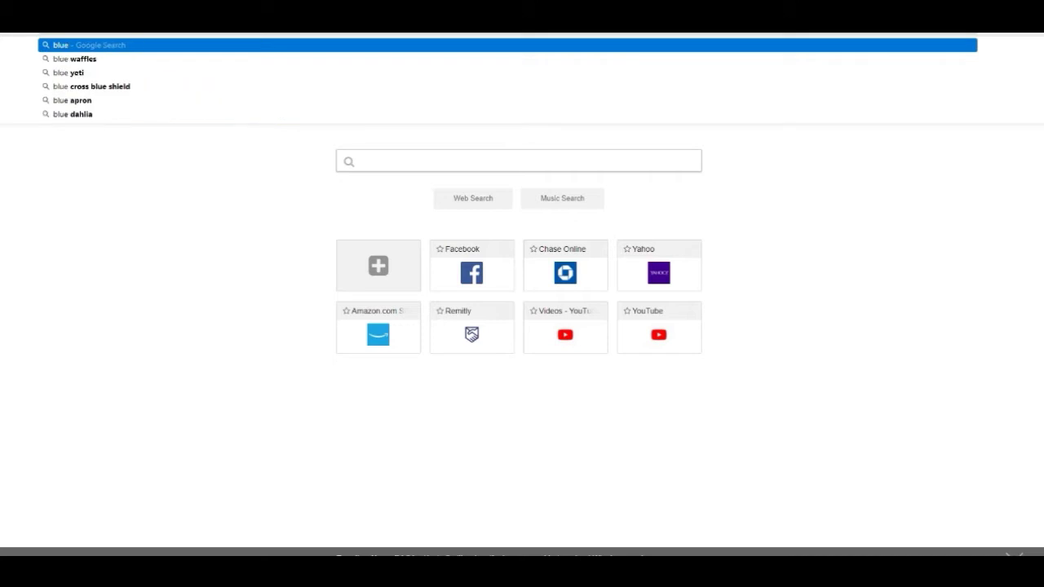
pyautogui.write(' backgrou')
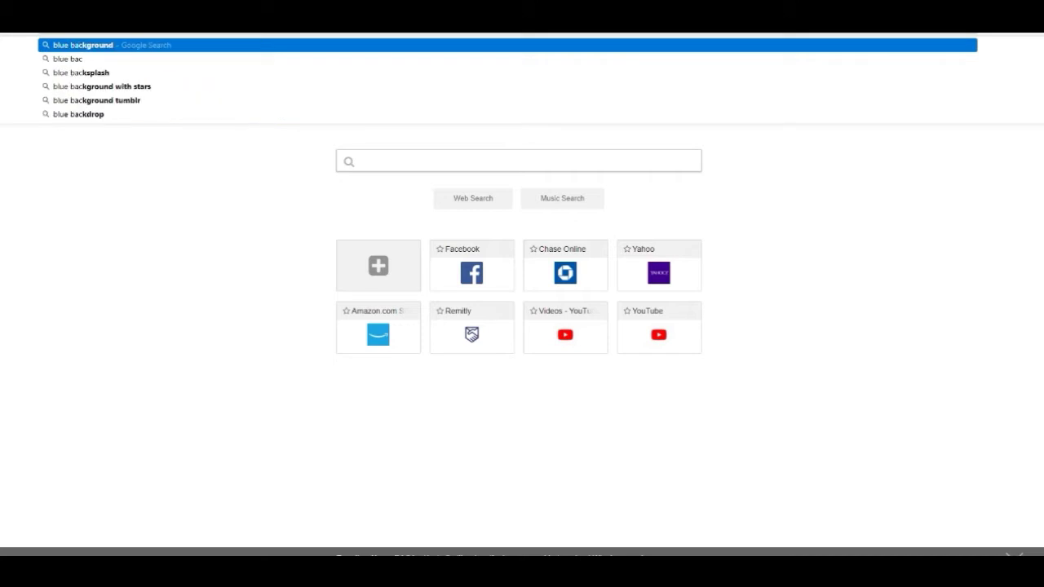
pyautogui.write('nd')
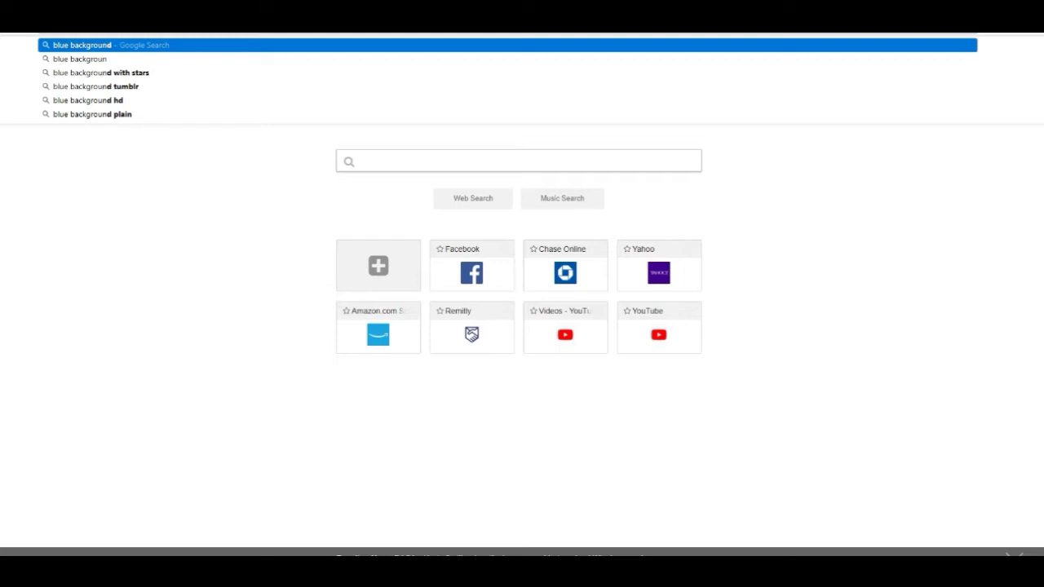
pyautogui.press('Return')
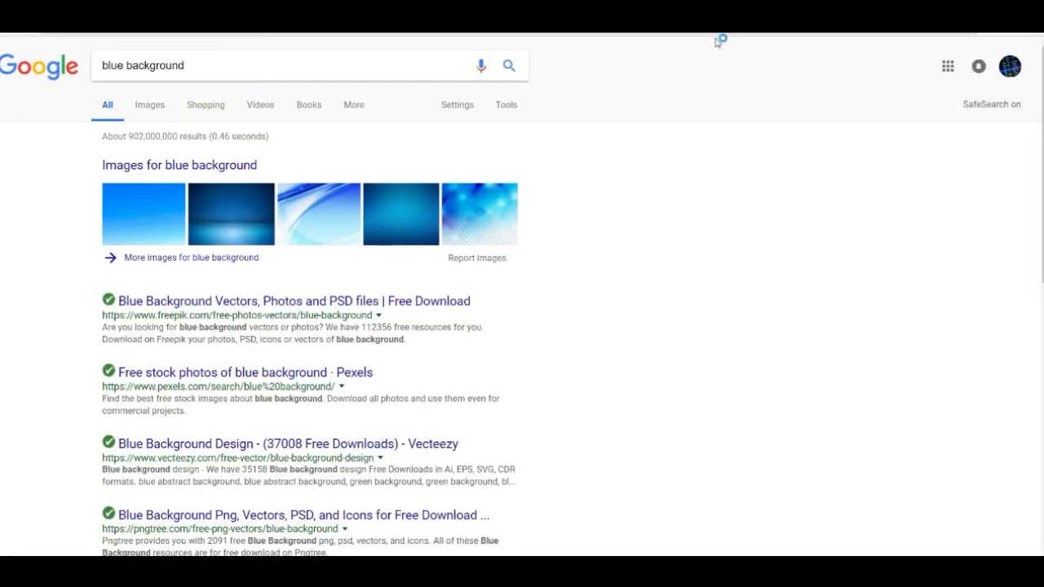
pyautogui.click(159, 112)
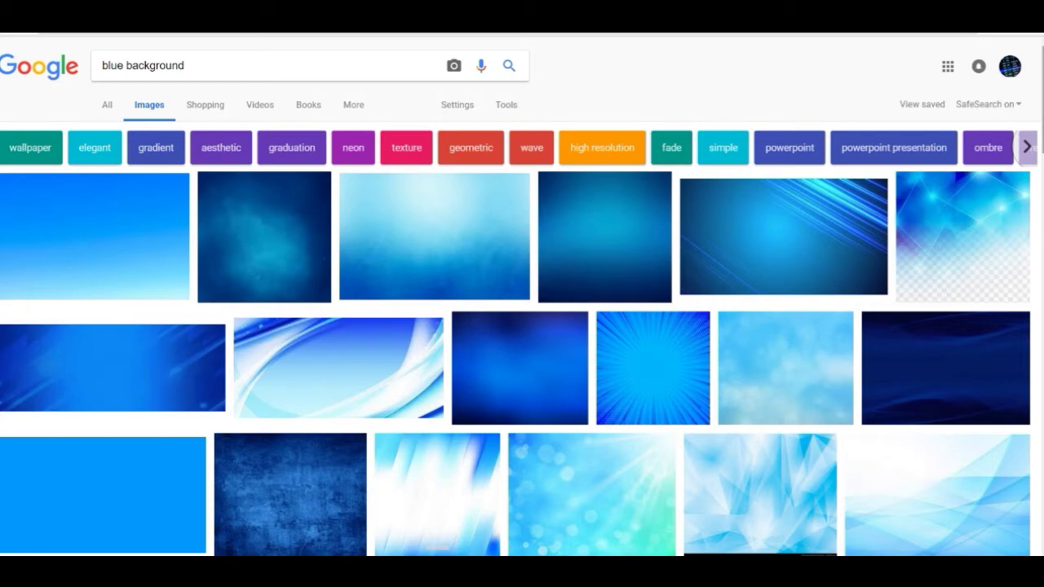
# Save the abstract blue wave background from aavalonservices.com as a JPEG under its suggested file name.
pyautogui.scroll(-6, 522, 297)
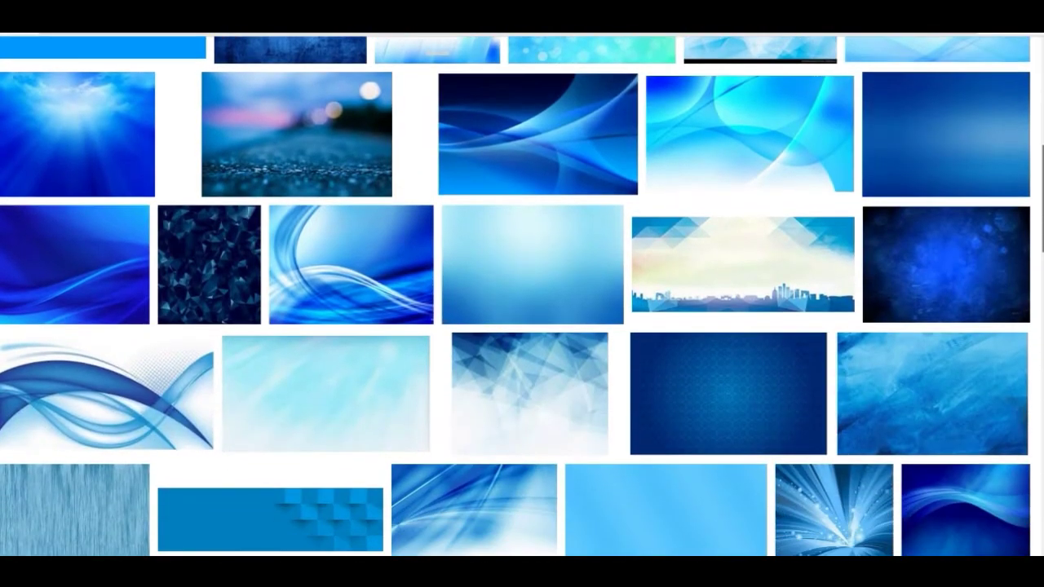
pyautogui.scroll(1, 608, 270)
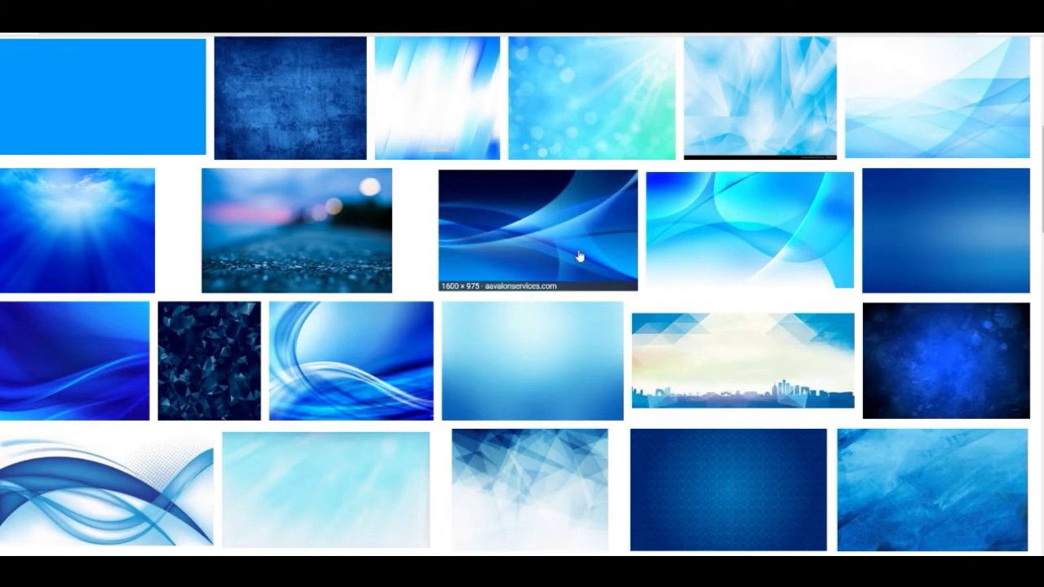
pyautogui.click(579, 257)
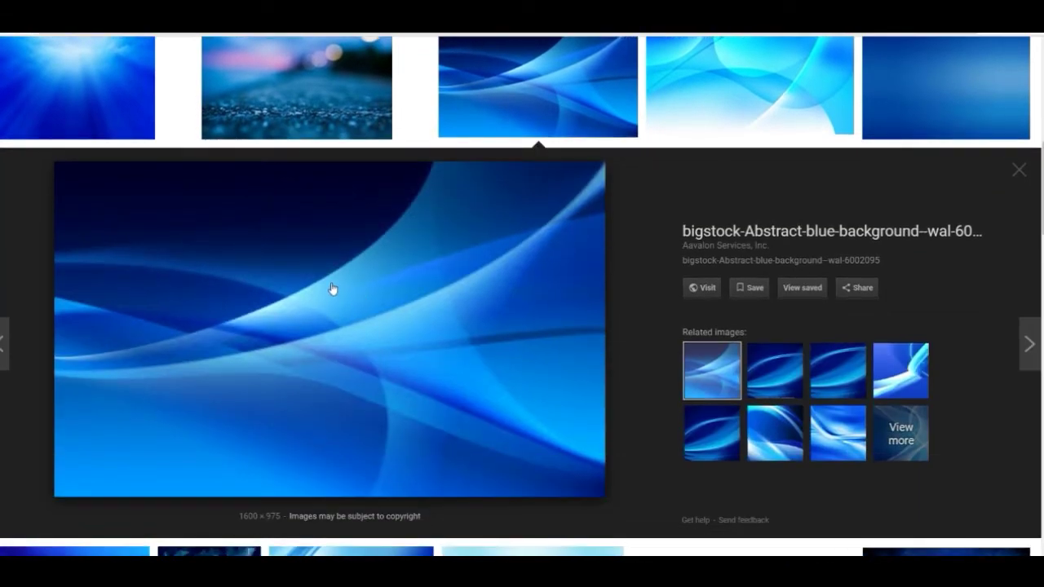
pyautogui.rightClick(332, 292)
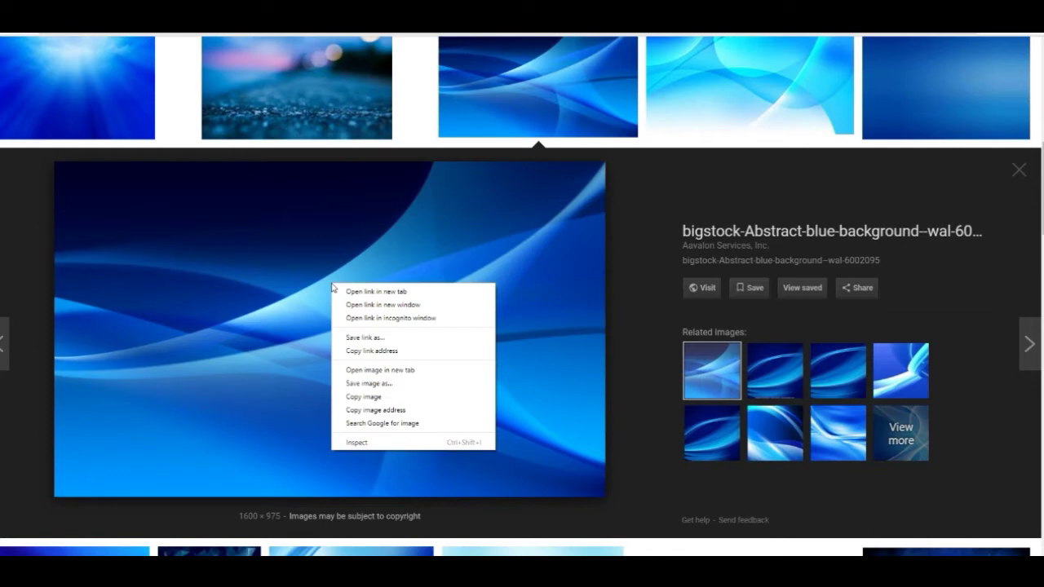
pyautogui.click(389, 385)
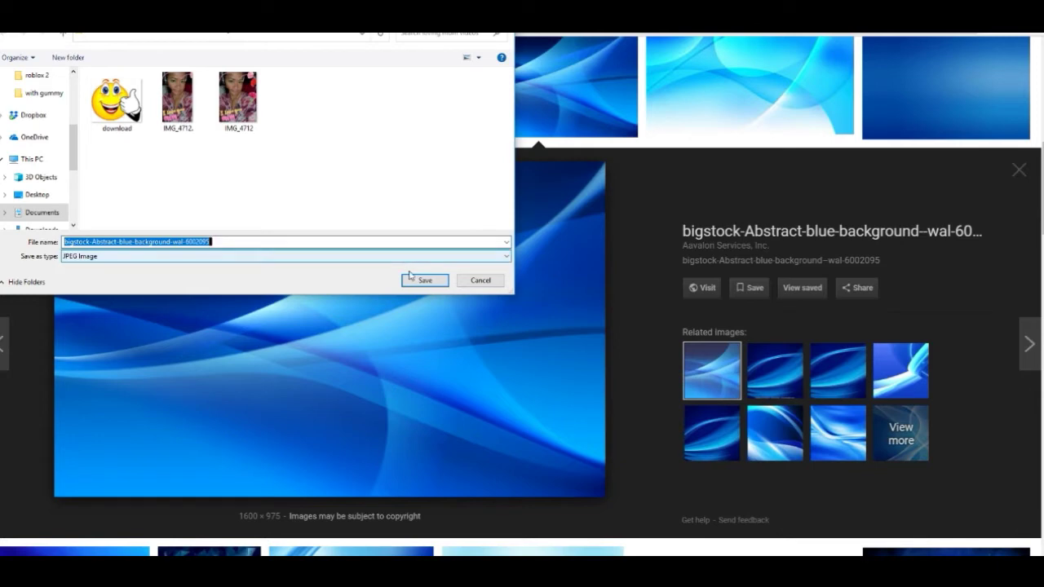
pyautogui.click(421, 281)
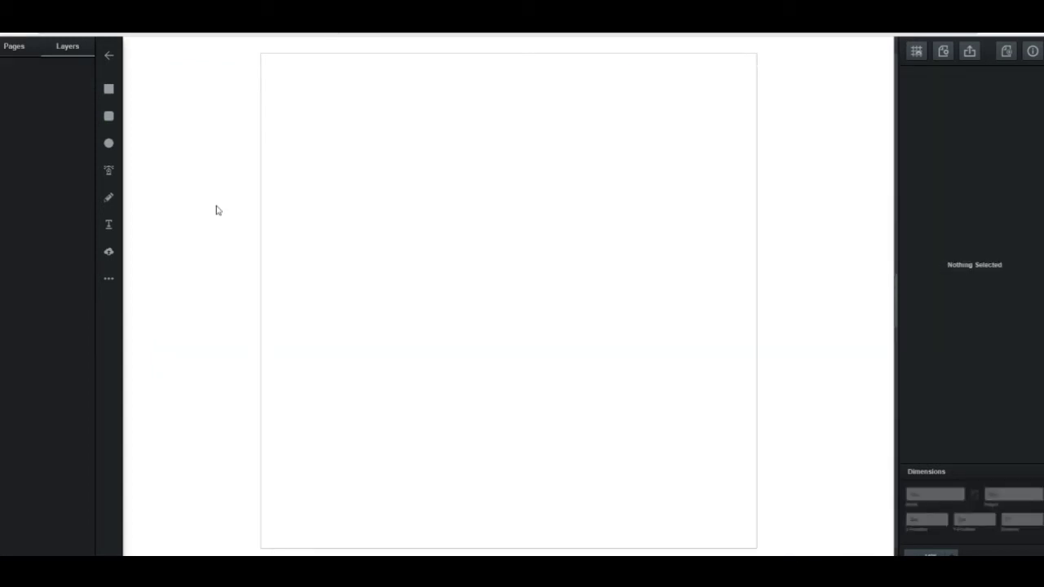
# Import the bigstock-Abstract-blue-background image into the blank Vectr page and move it to about X -66 px, Y 27 px.
pyautogui.click(109, 256)
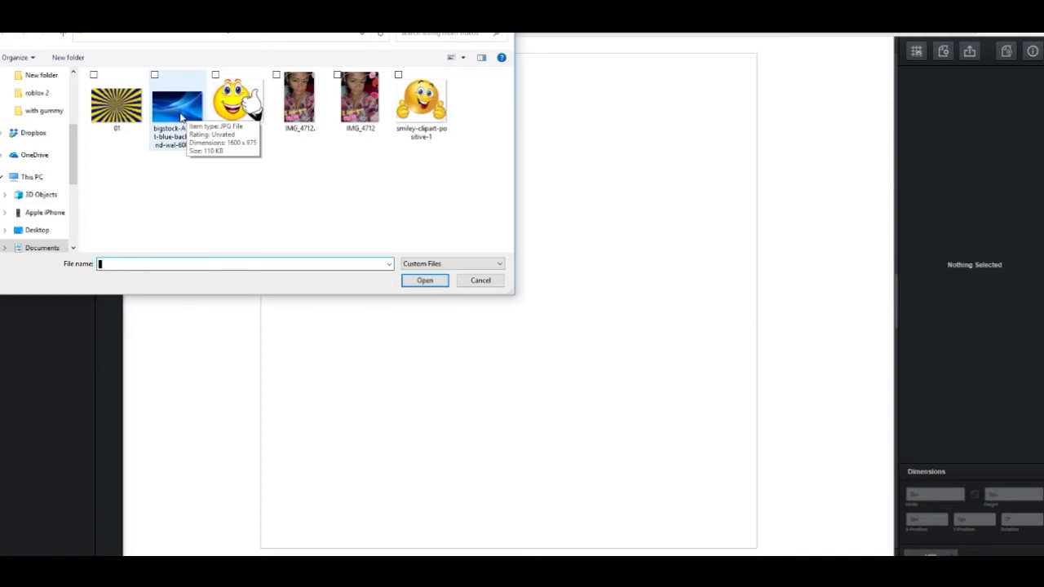
pyautogui.doubleClick(181, 118)
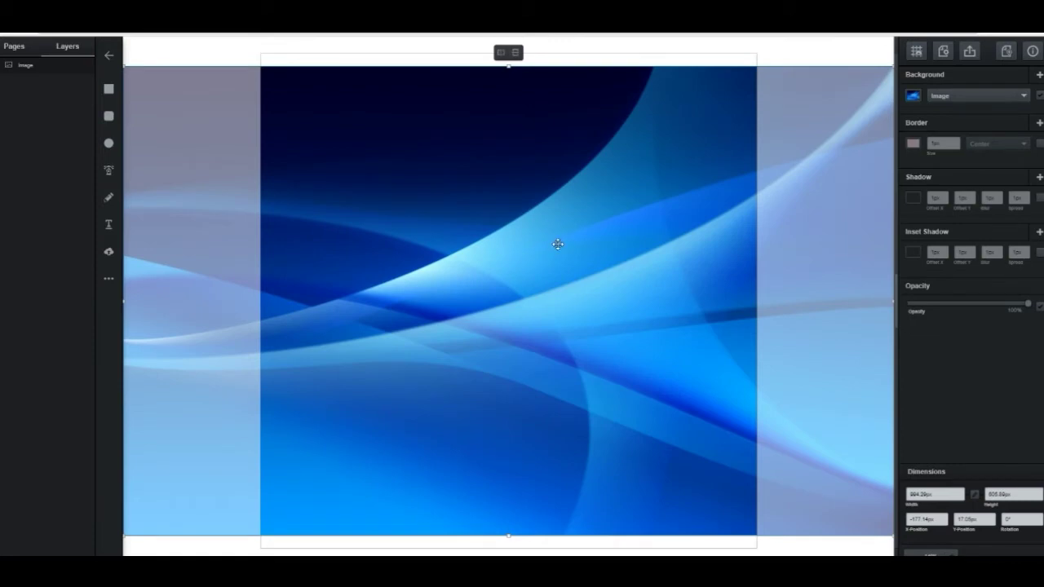
pyautogui.moveTo(553, 234); pyautogui.dragTo(638, 241)
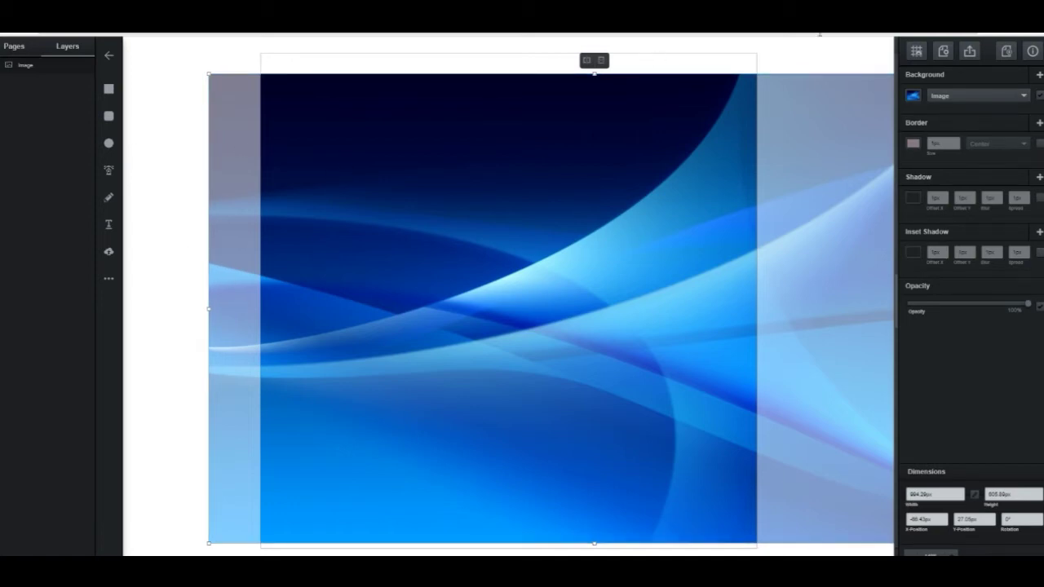
# Import the first IMG_4712 portrait photo over the blue background and scale it down toward its lower-right corner.
pyautogui.click(109, 254)
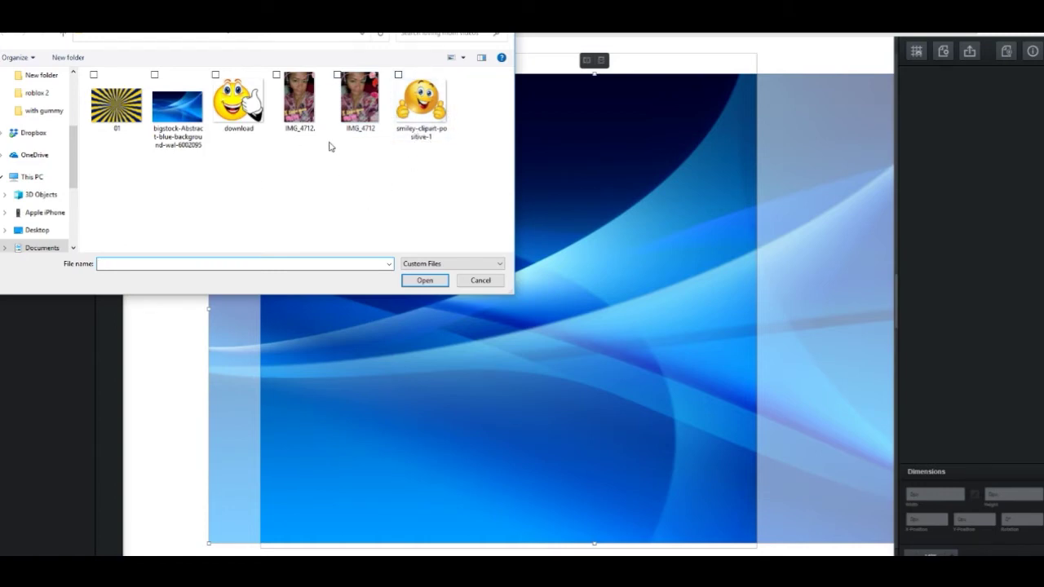
pyautogui.doubleClick(302, 104)
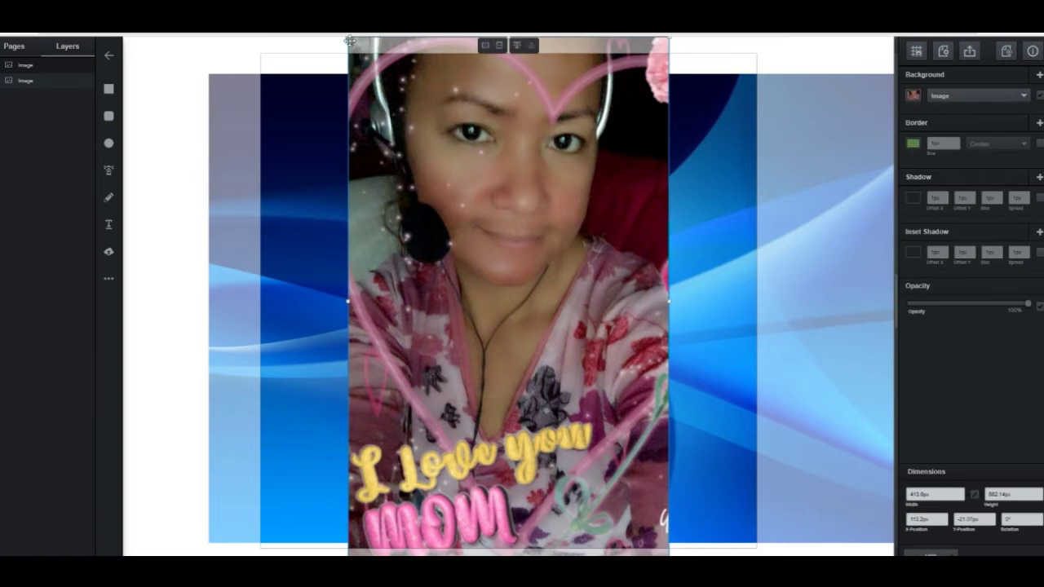
pyautogui.moveTo(344, 36); pyautogui.dragTo(446, 263)
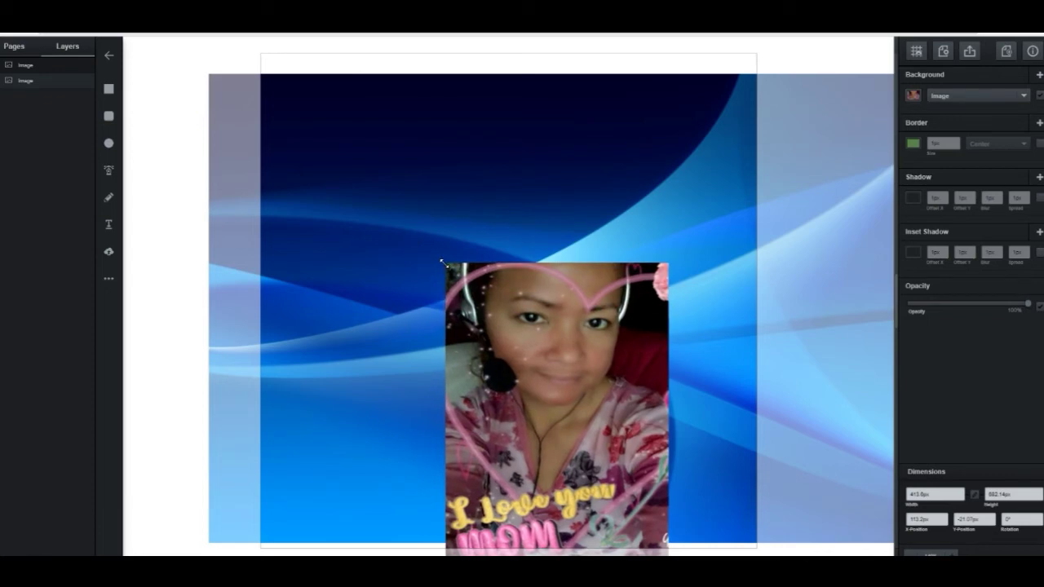
# Scale the portrait photo down to about 180 by 354 px and move it to about X 449 px, Y 38 px.
pyautogui.moveTo(553, 314); pyautogui.dragTo(526, 246)
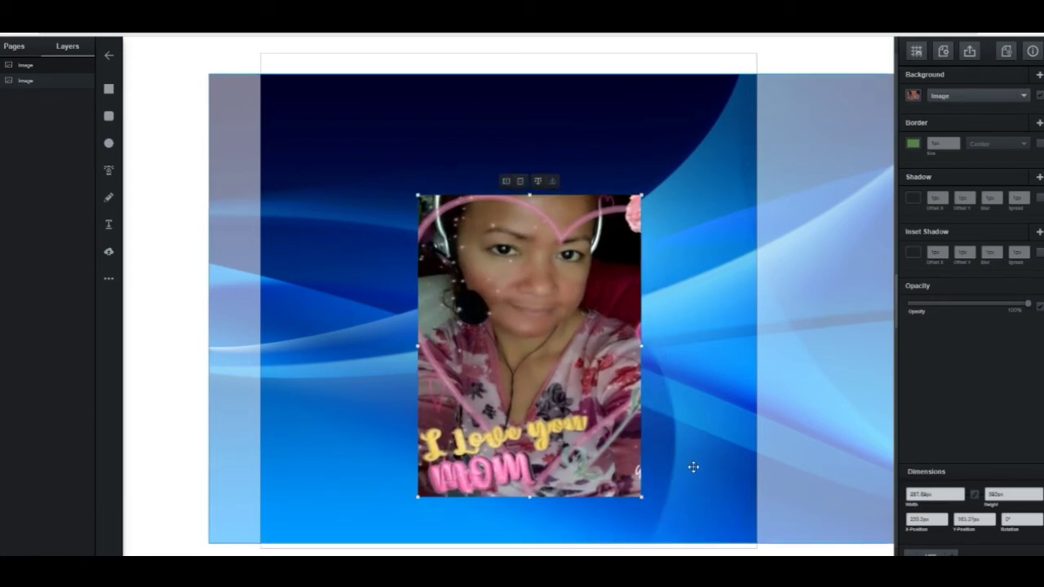
pyautogui.moveTo(641, 495); pyautogui.dragTo(561, 471)
pyautogui.moveTo(504, 387); pyautogui.dragTo(693, 272)
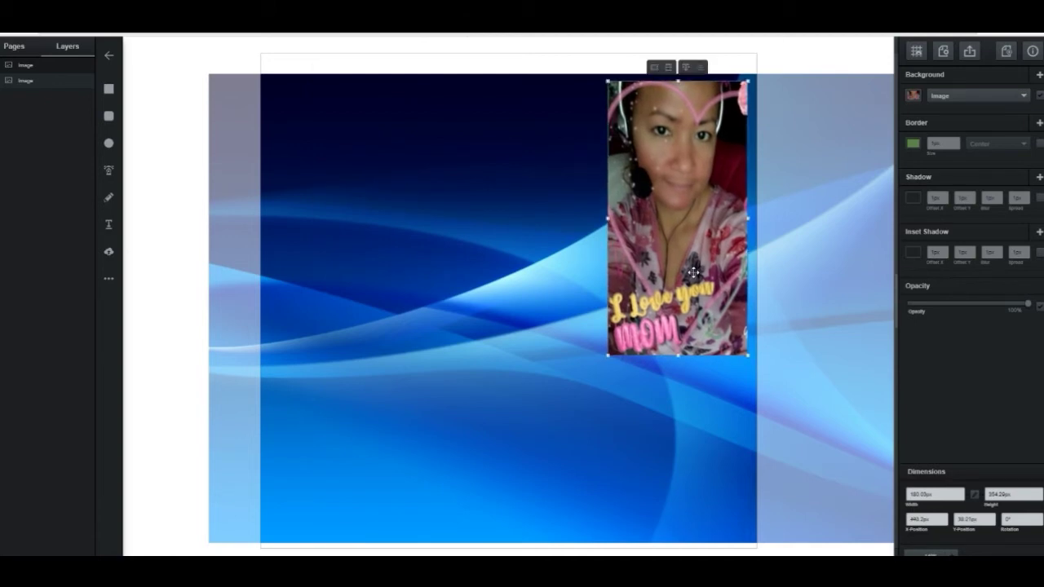
# Delete the portrait photo from the page, keeping the blue background.
pyautogui.rightClick(694, 271)
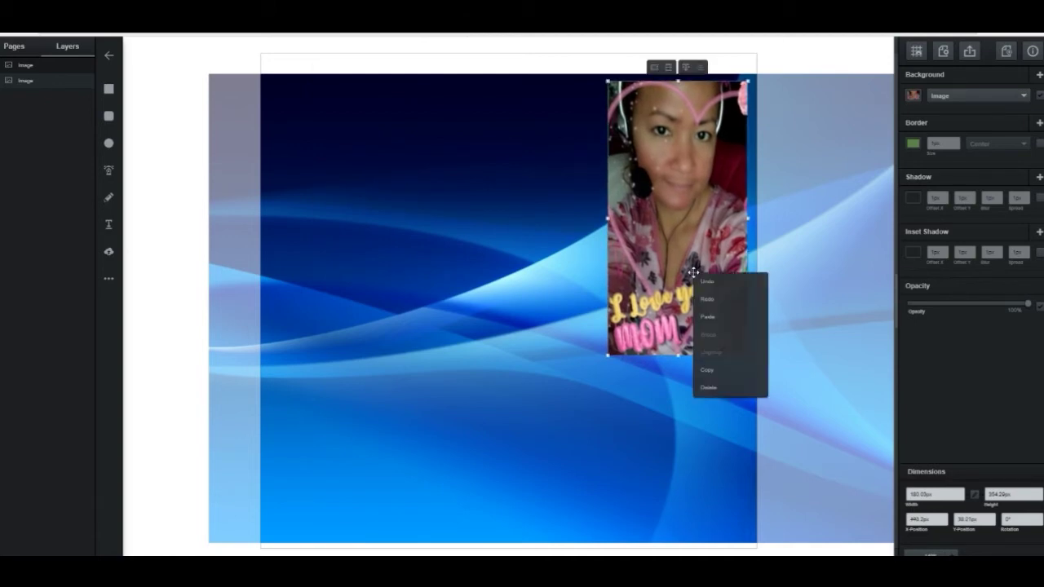
pyautogui.click(708, 389)
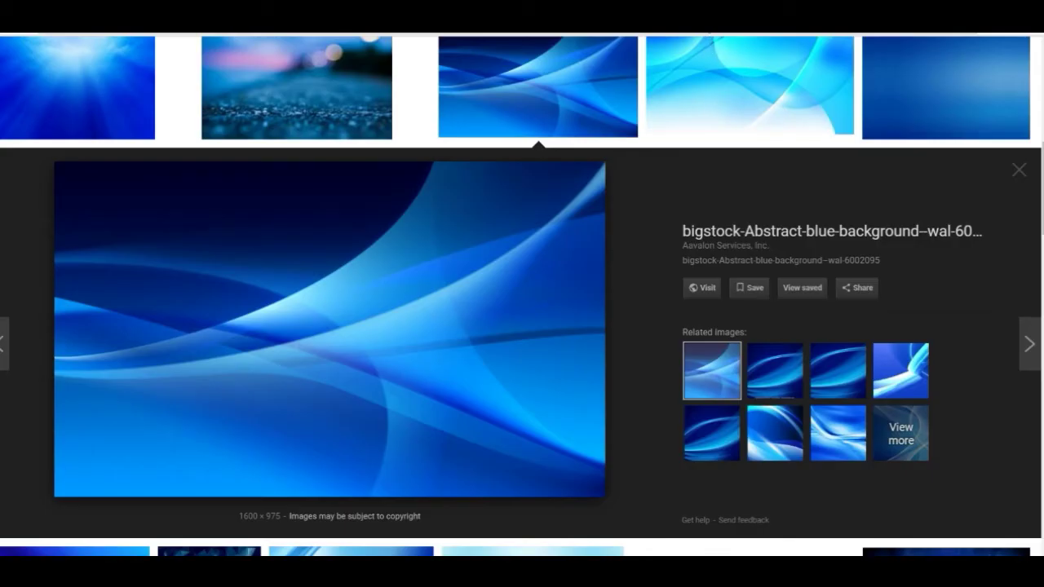
# In the browser, search the web for "shocked face emoji" and show the image results.
pyautogui.write('shc')
pyautogui.press('BackSpace')
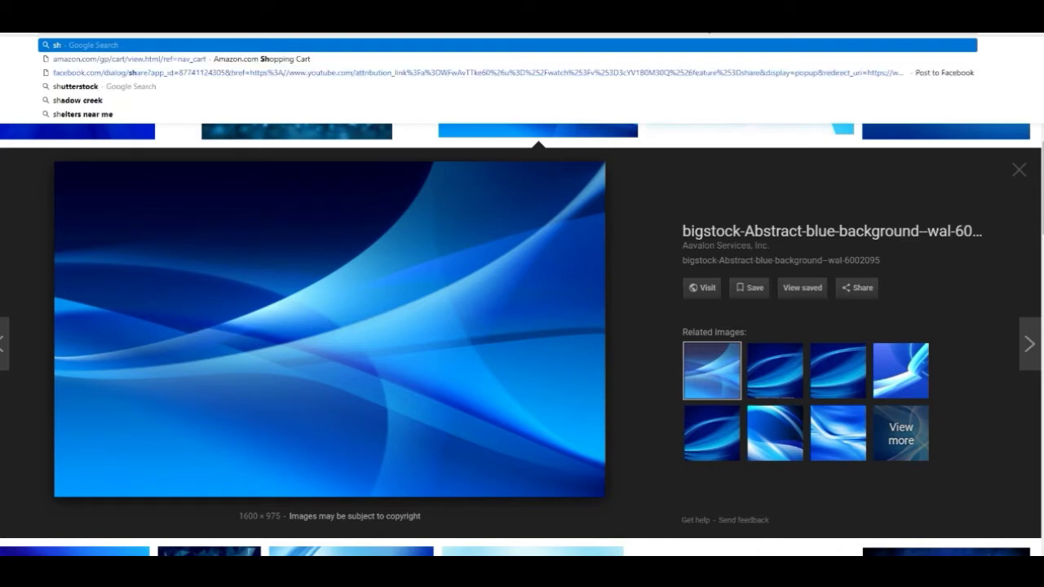
pyautogui.write('ocked')
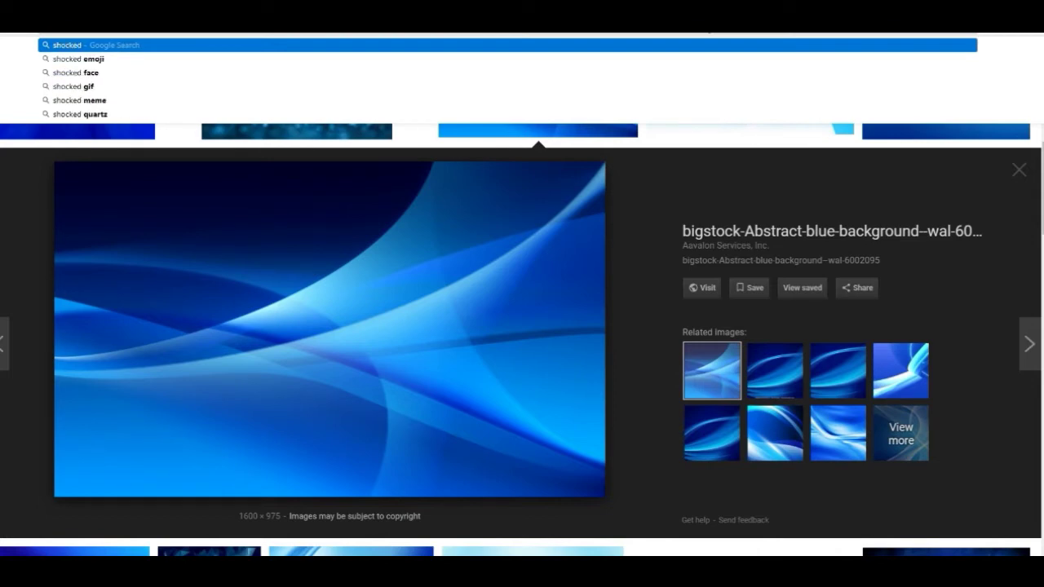
pyautogui.write(' face')
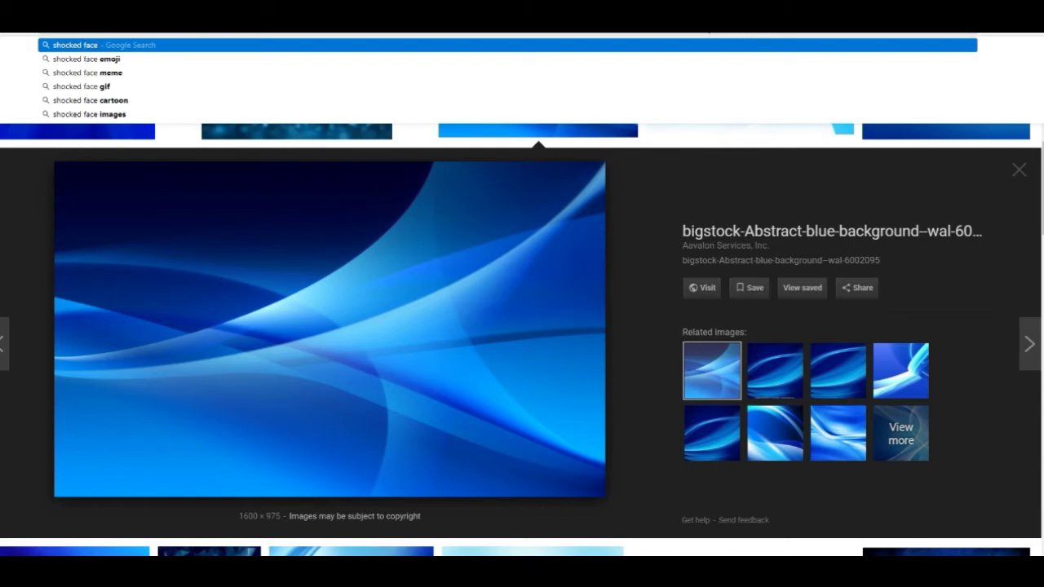
pyautogui.click(648, 62)
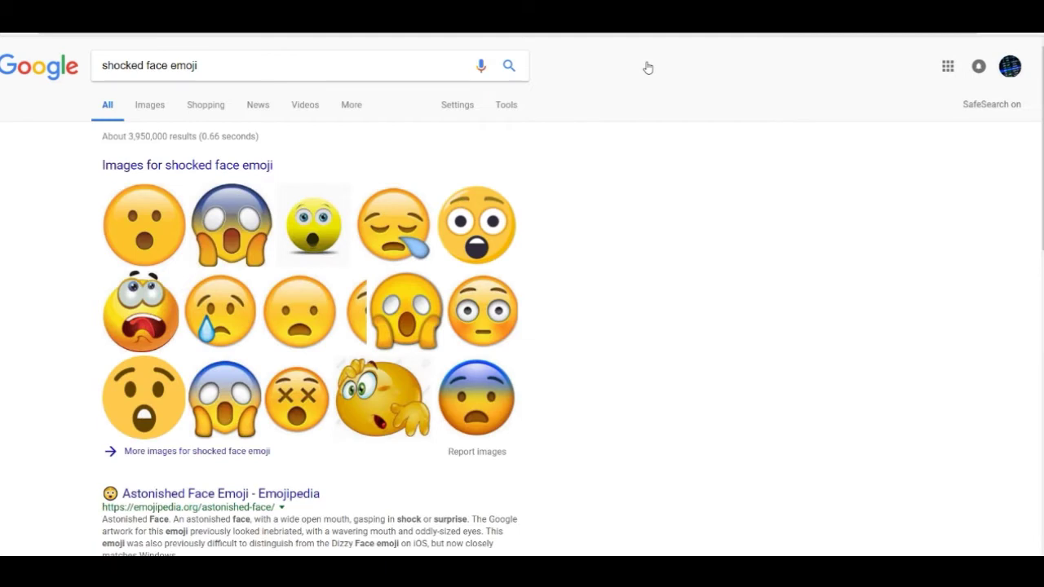
pyautogui.click(151, 105)
# Refine the image search to "shocked face emoji transparent".
pyautogui.click(285, 67)
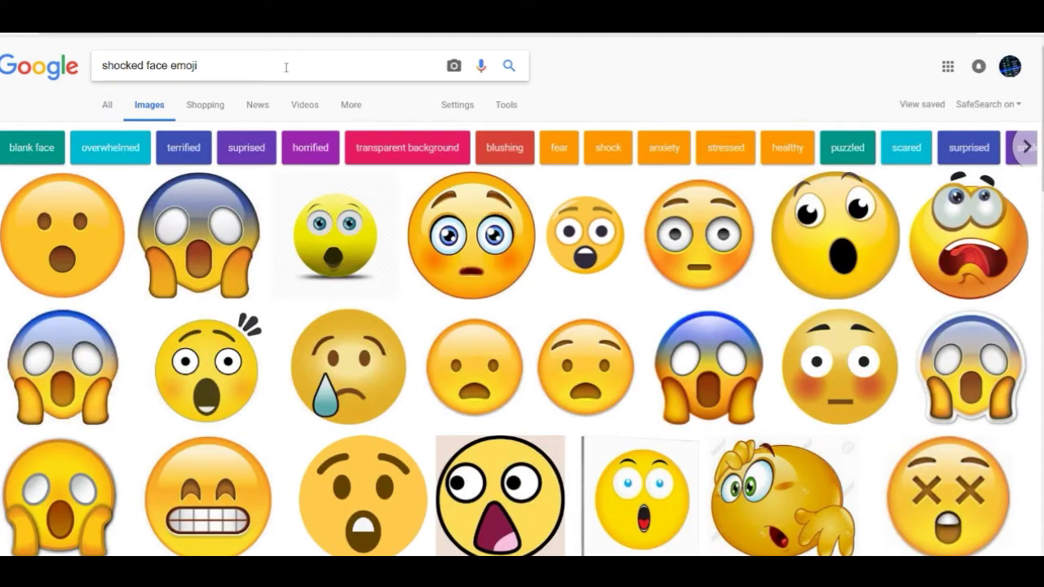
pyautogui.write('tran')
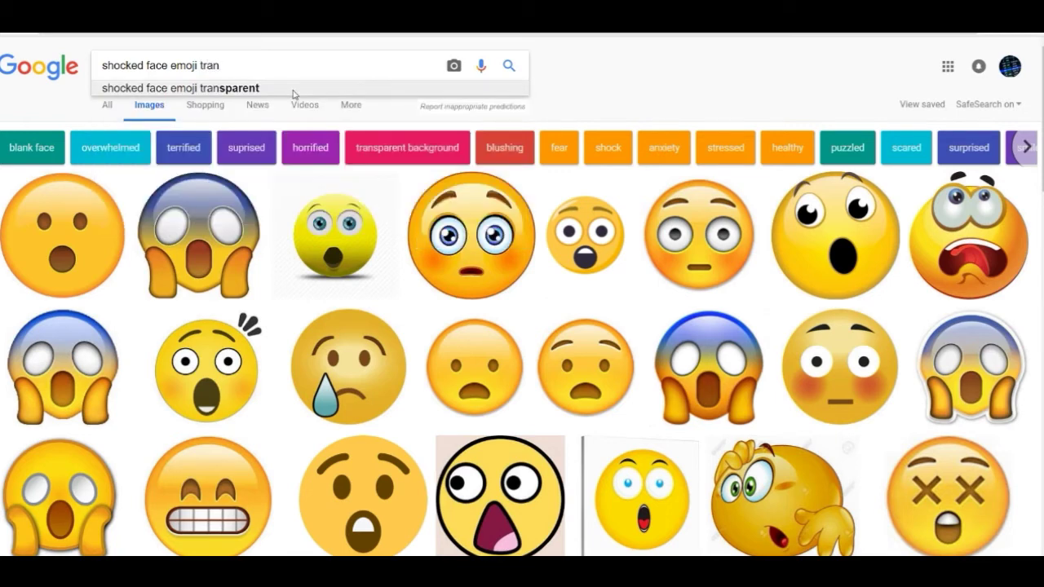
pyautogui.click(294, 93)
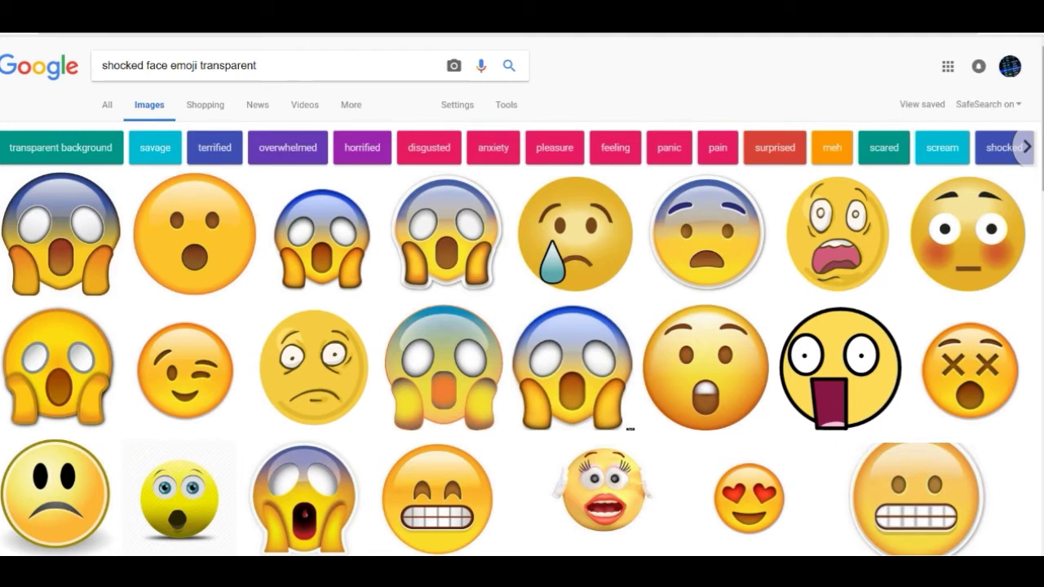
# Look through the transparent emoji image results for a suitable shocked face.
pyautogui.scroll(-3, 522, 296)
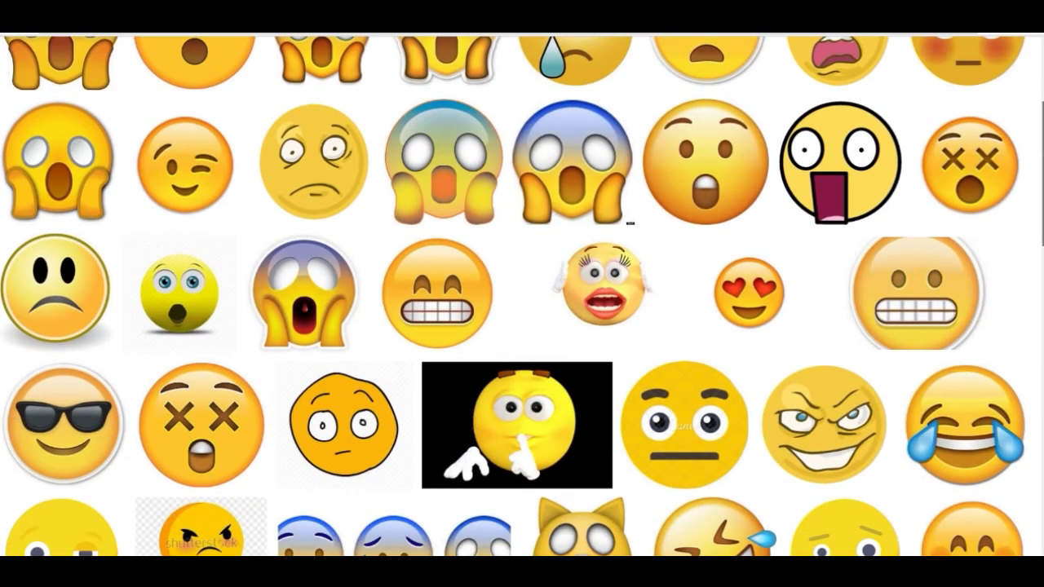
pyautogui.scroll(-8, 629, 221)
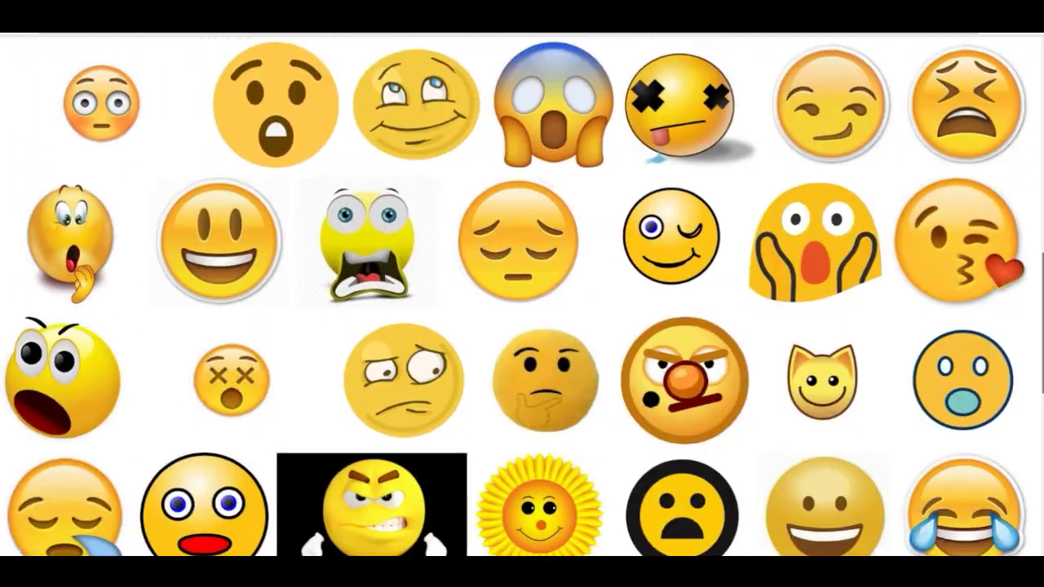
pyautogui.scroll(-5, 522, 296)
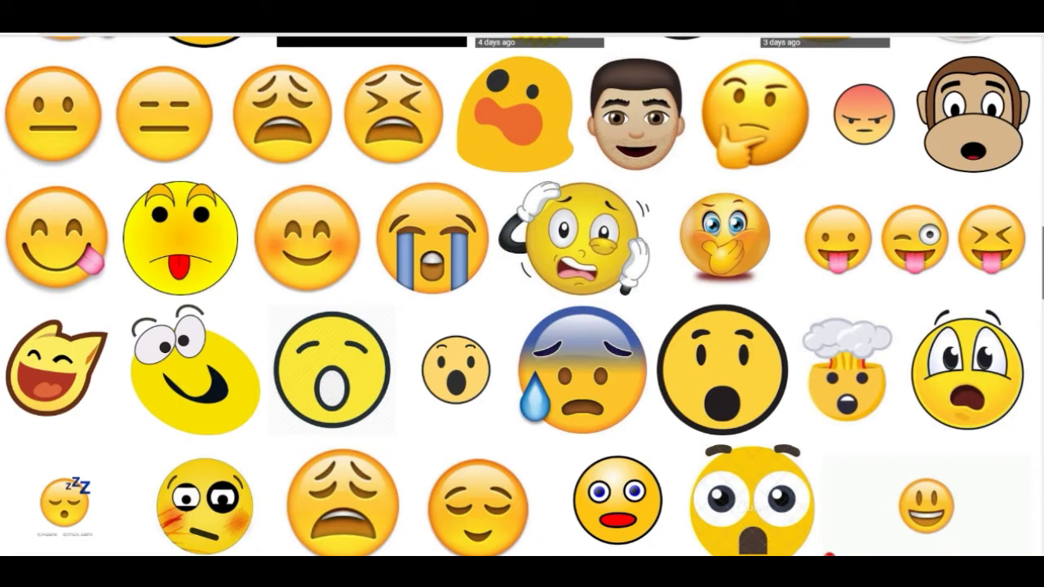
pyautogui.scroll(10, 522, 294)
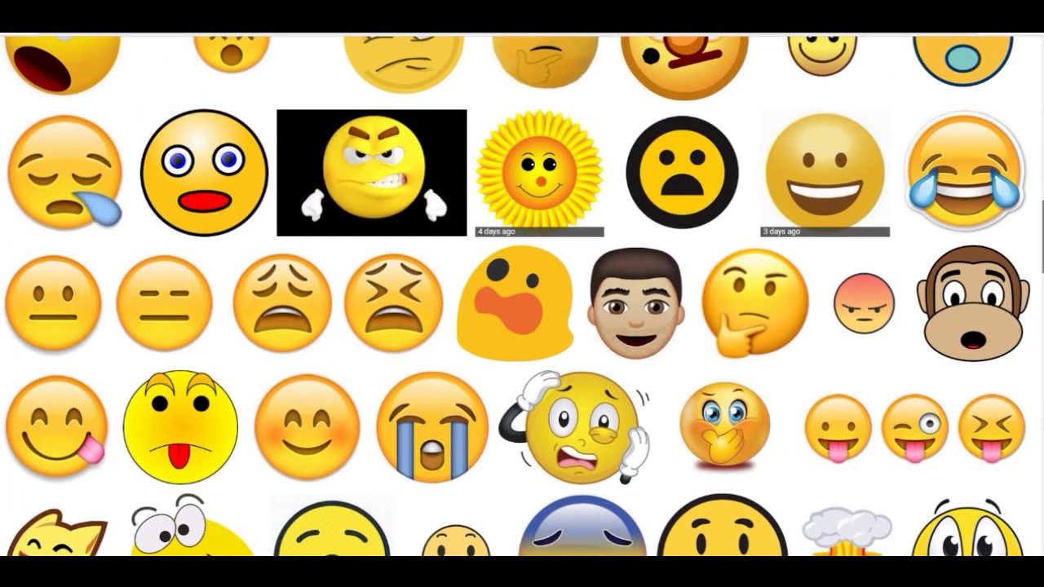
pyautogui.scroll(3, 522, 294)
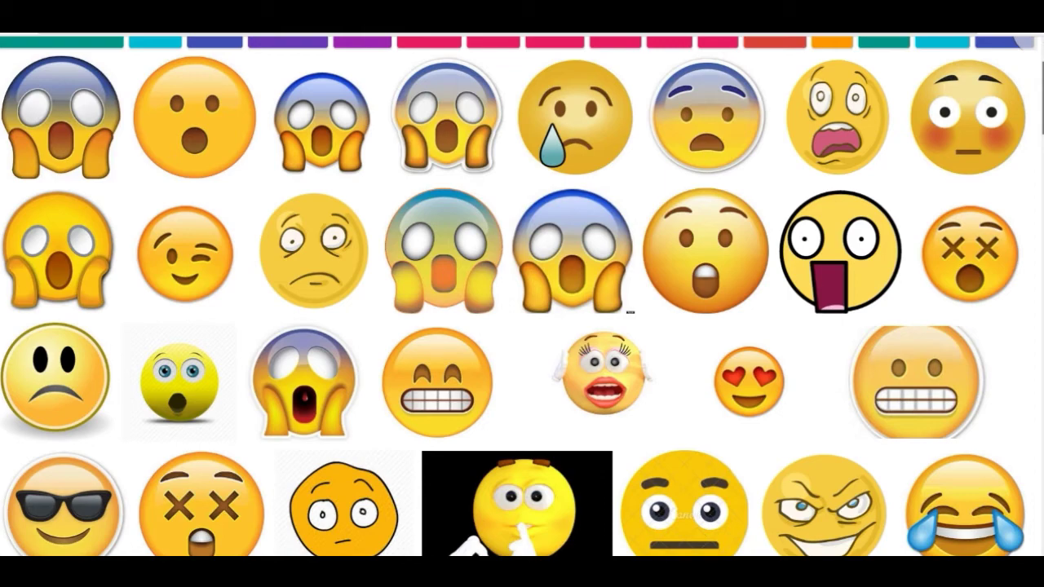
pyautogui.scroll(-6, 521, 293)
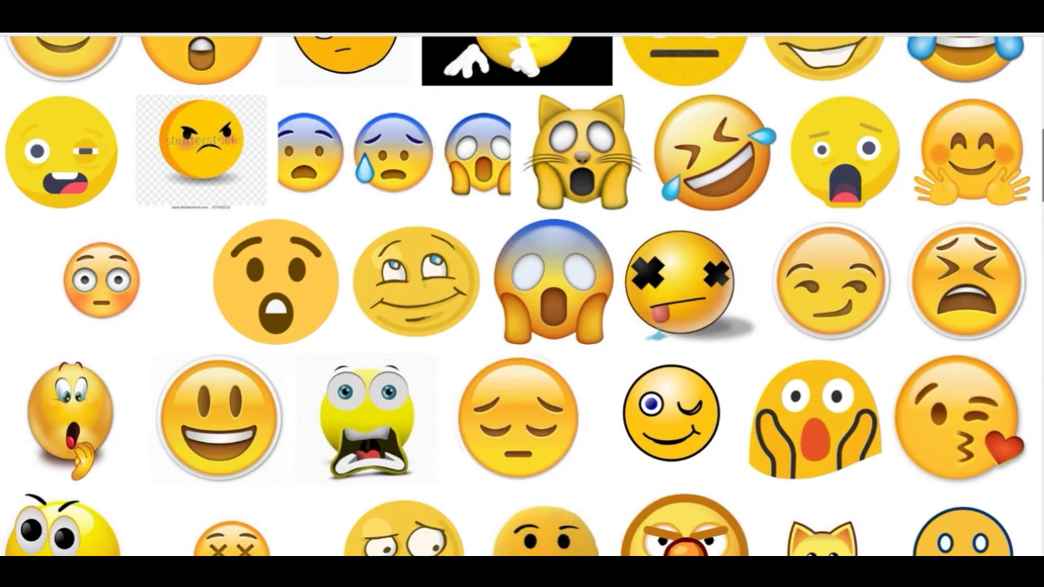
pyautogui.scroll(-3, 522, 294)
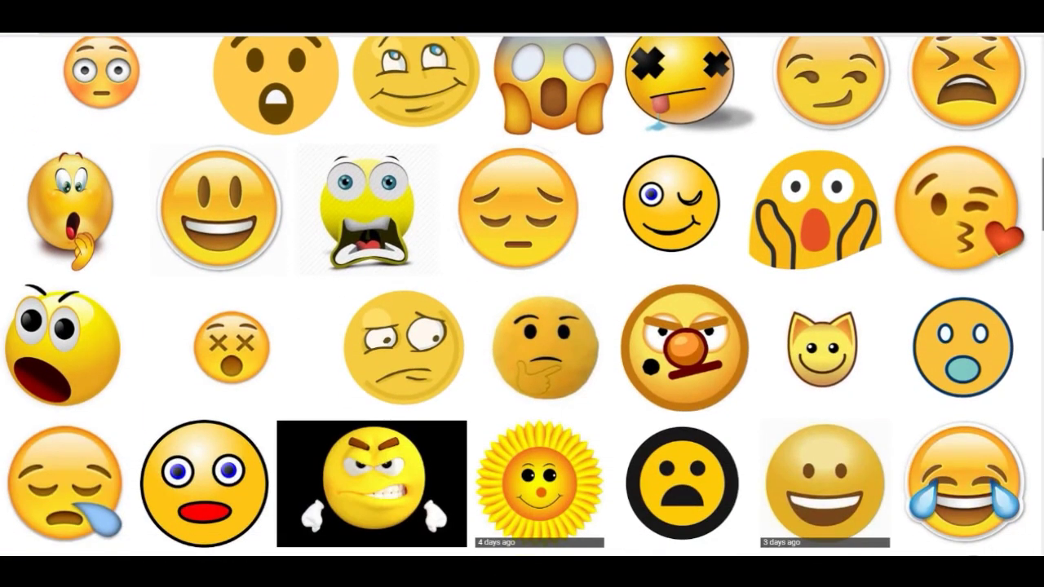
pyautogui.scroll(-1, 522, 293)
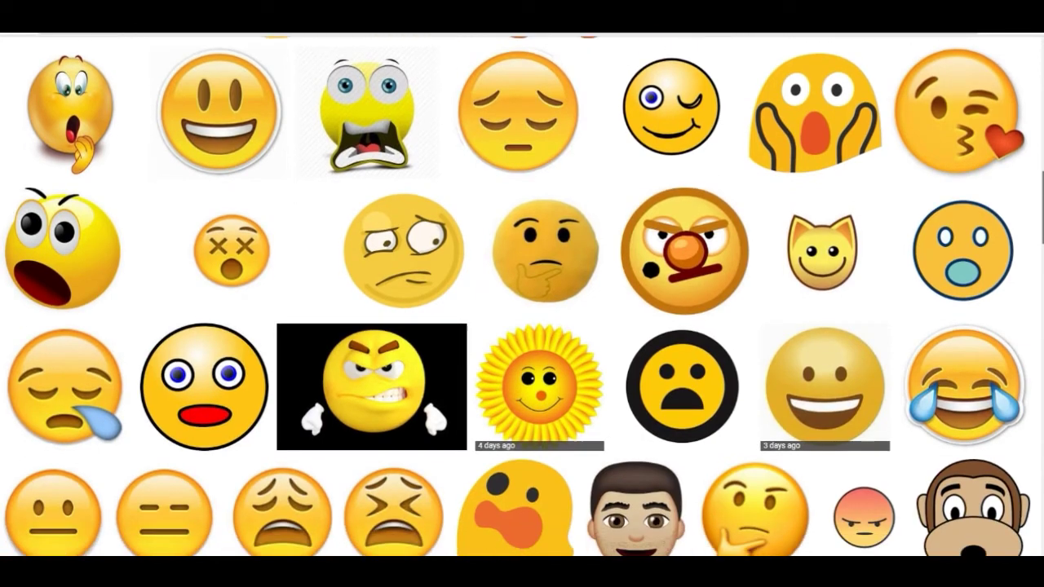
# Save the yellow shocked smiley with slanted black eyebrows and open red mouth as a PNG under its suggested file name.
pyautogui.click(106, 255)
pyautogui.click(199, 275)
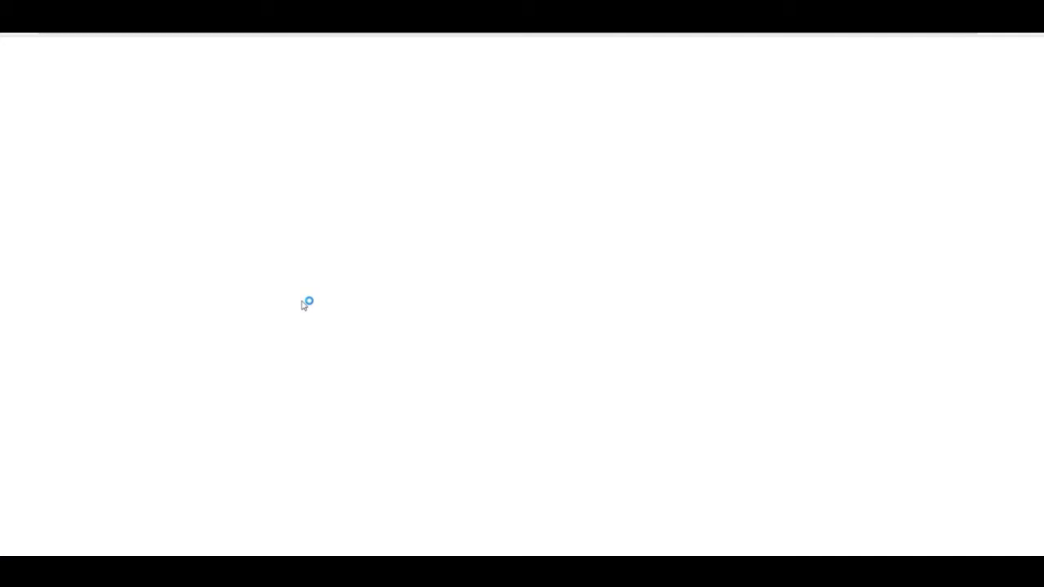
pyautogui.hotkey('ctrl', 'w')
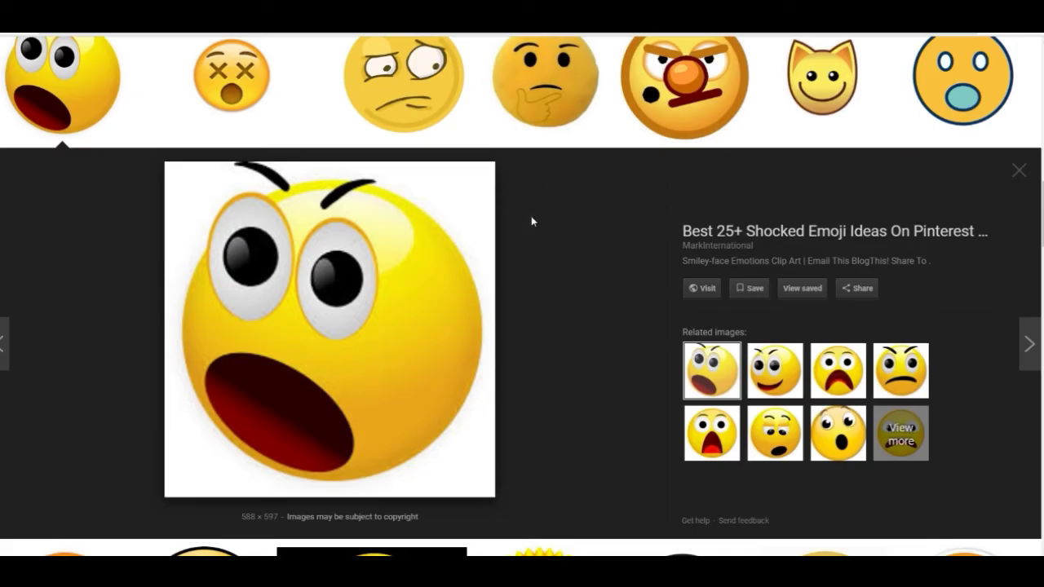
pyautogui.rightClick(278, 268)
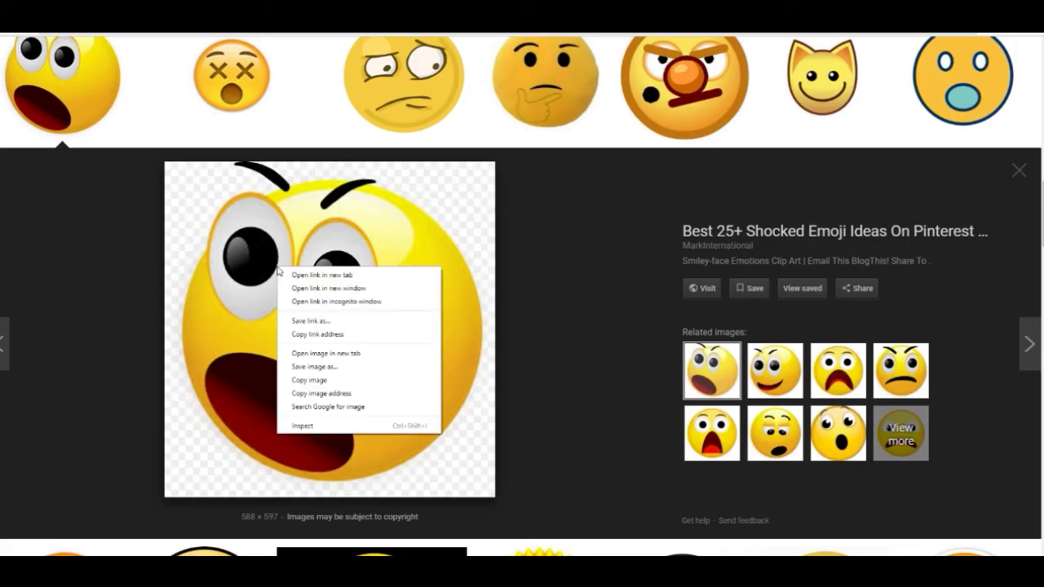
pyautogui.click(355, 371)
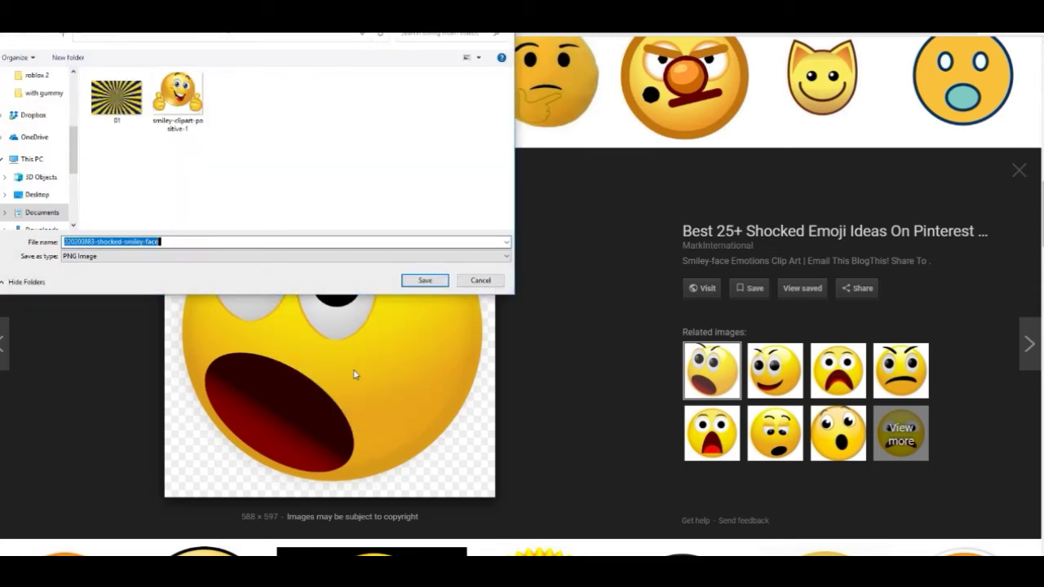
pyautogui.click(425, 281)
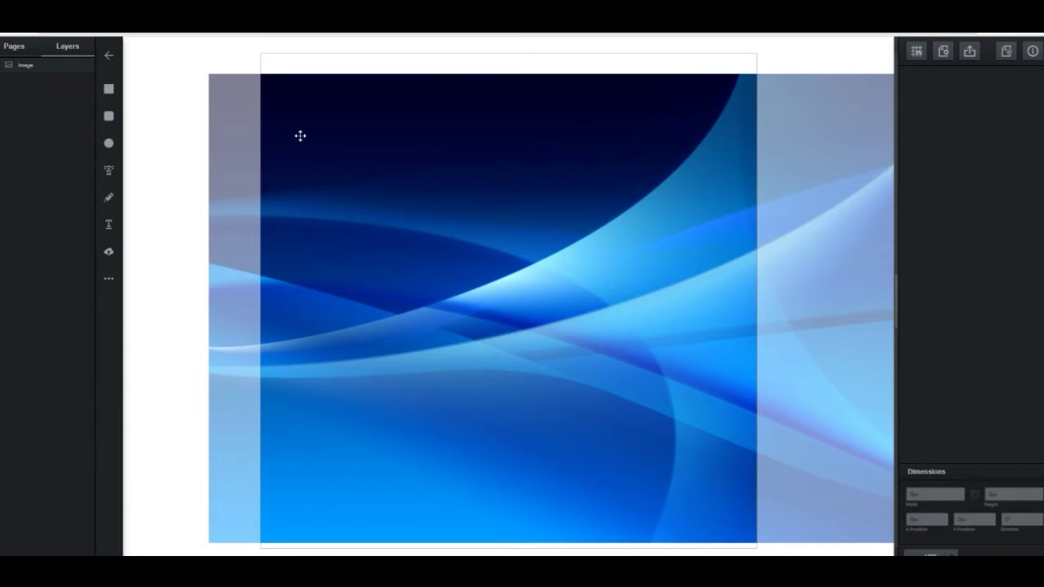
# Switch to Vectr and import the 220200883-shocked-smiley-face image over the blue background.
pyautogui.click(116, 257)
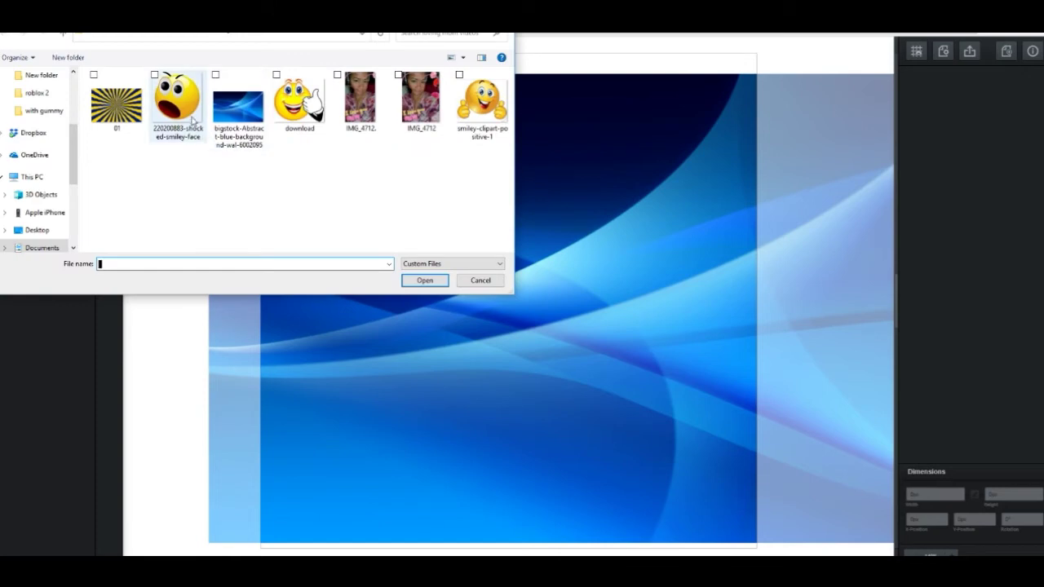
pyautogui.doubleClick(186, 111)
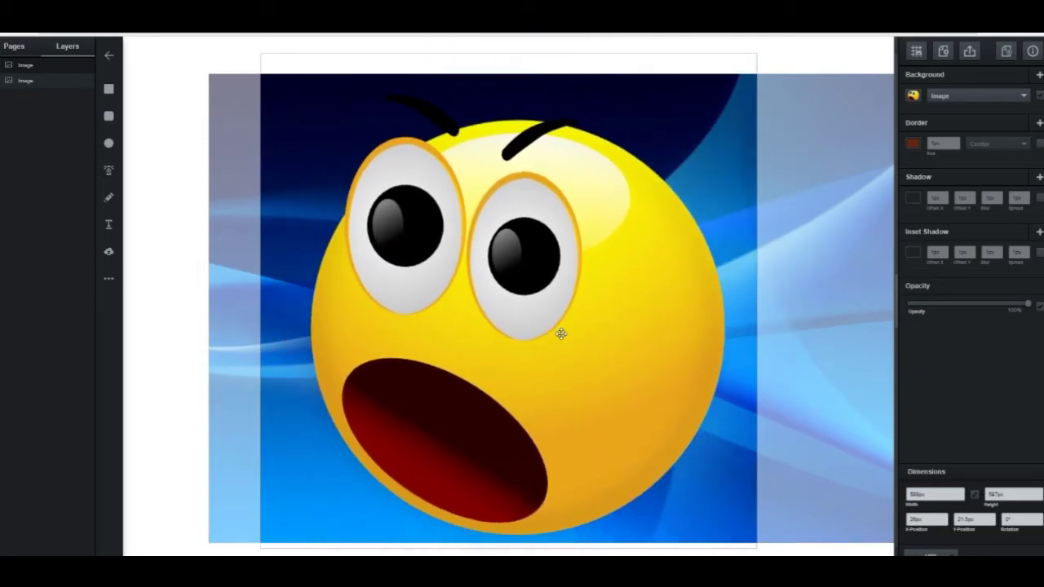
pyautogui.click(560, 334)
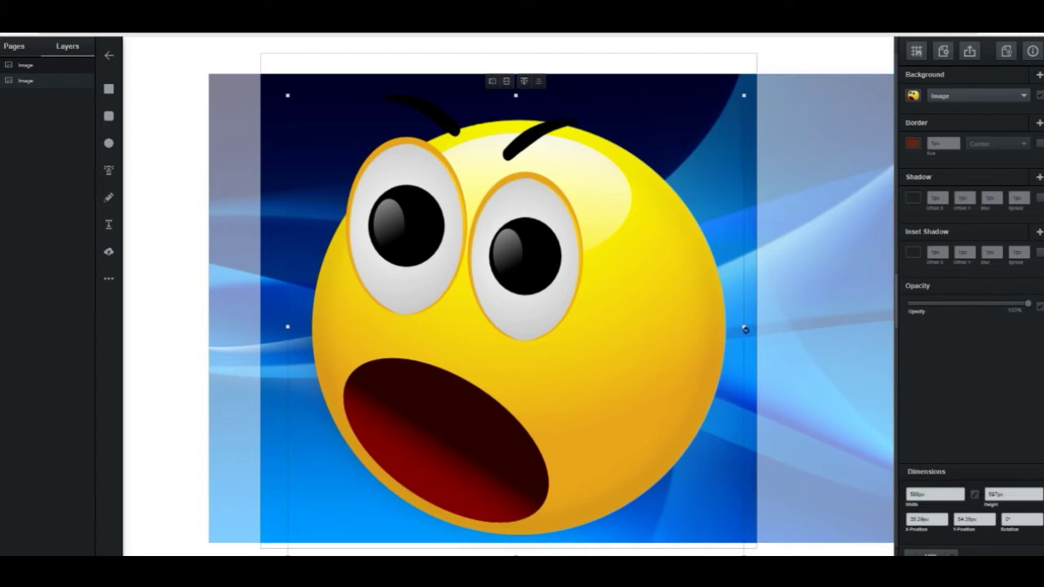
# Shrink the emoji to about 438 px wide and 406 px high and move it to about X -5 px, Y 246 px.
pyautogui.moveTo(745, 326); pyautogui.dragTo(627, 327)
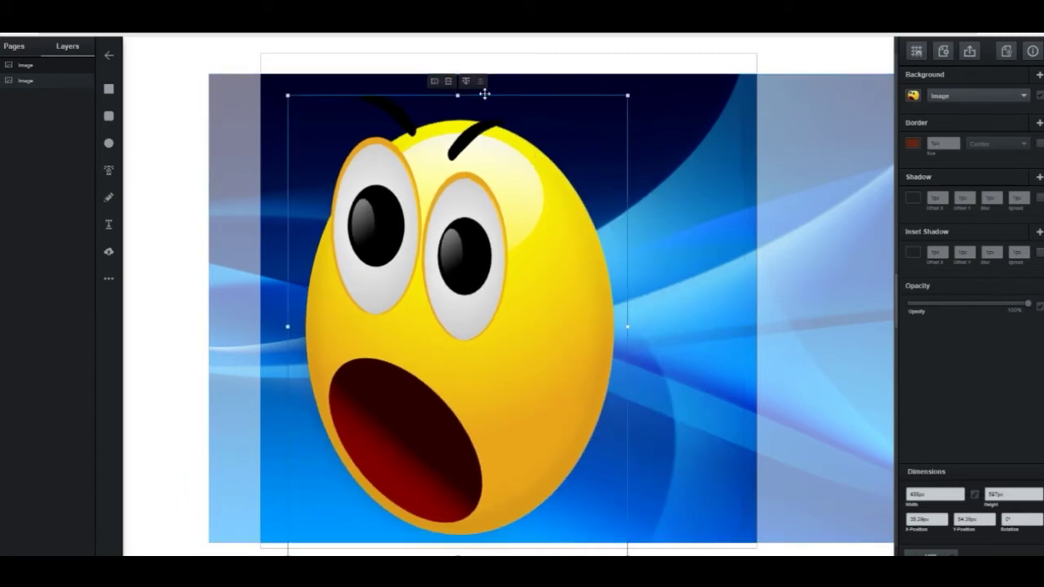
pyautogui.moveTo(456, 96); pyautogui.dragTo(475, 245)
pyautogui.moveTo(461, 324); pyautogui.dragTo(603, 332)
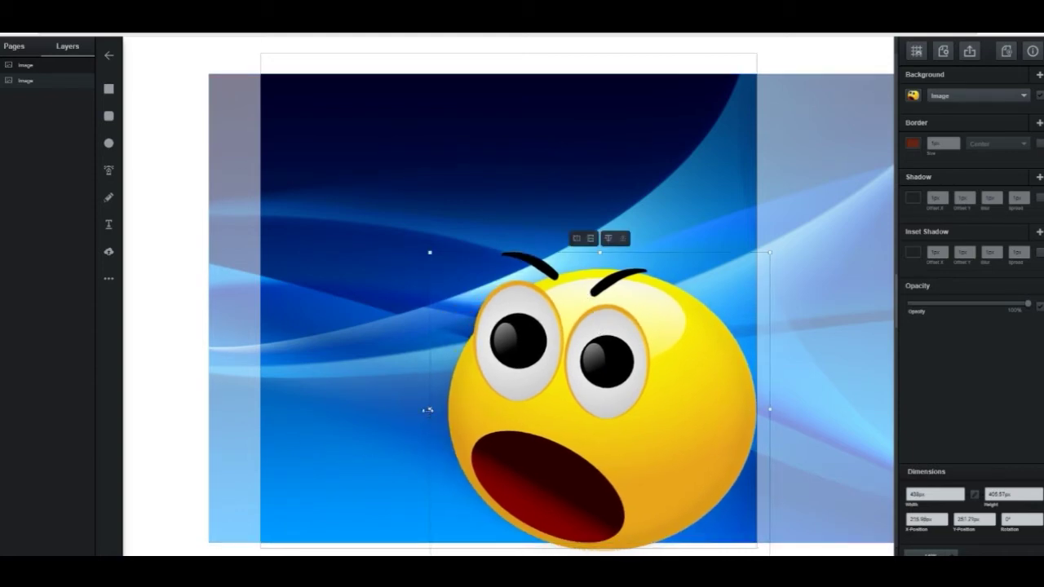
pyautogui.moveTo(637, 400); pyautogui.dragTo(451, 353)
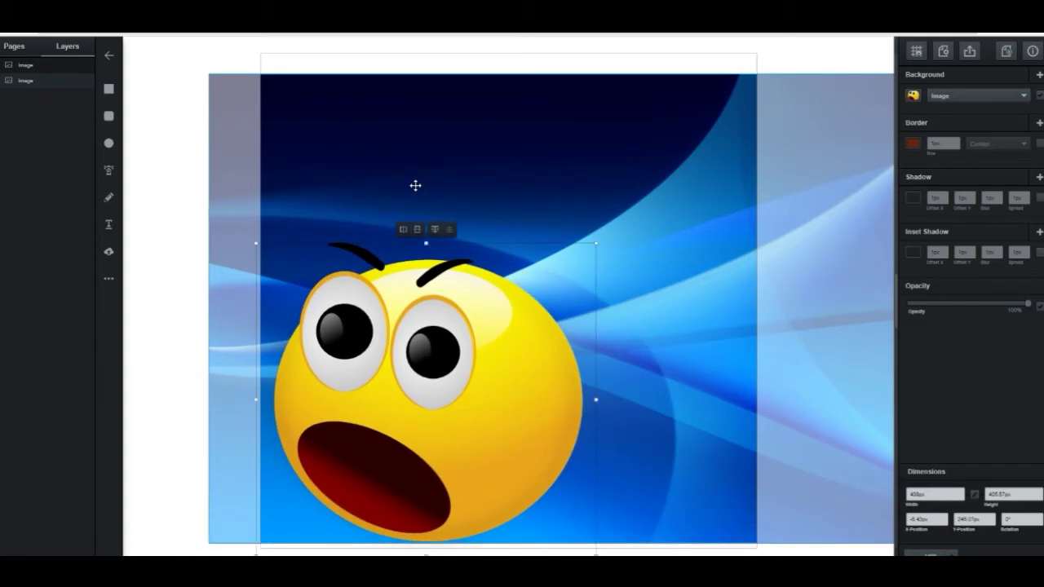
# Try flipping the emoji horizontally and vertically and moving it backward and forward in the stacking order, restoring it each time.
pyautogui.click(403, 231)
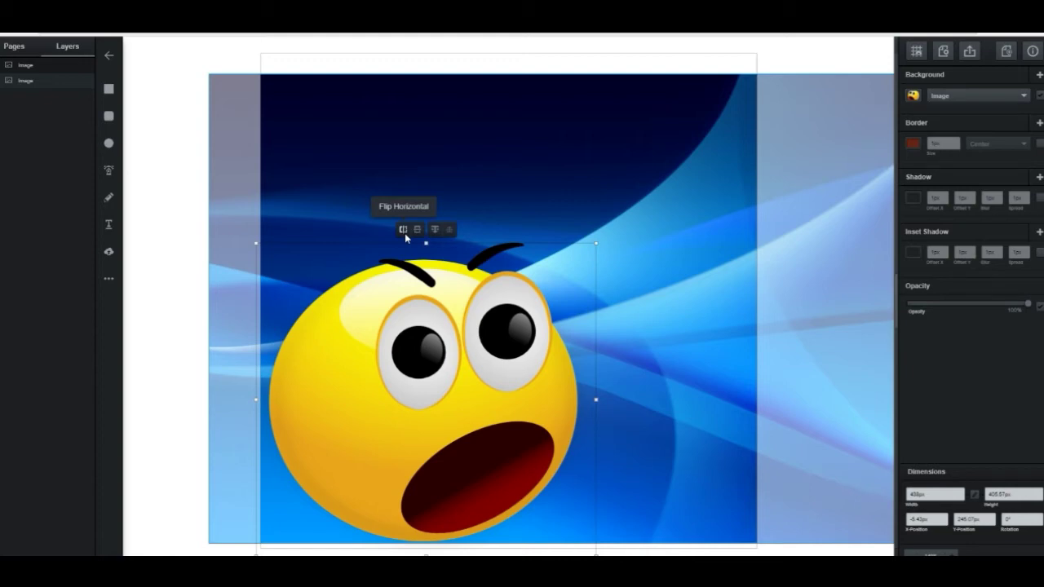
pyautogui.click(403, 231)
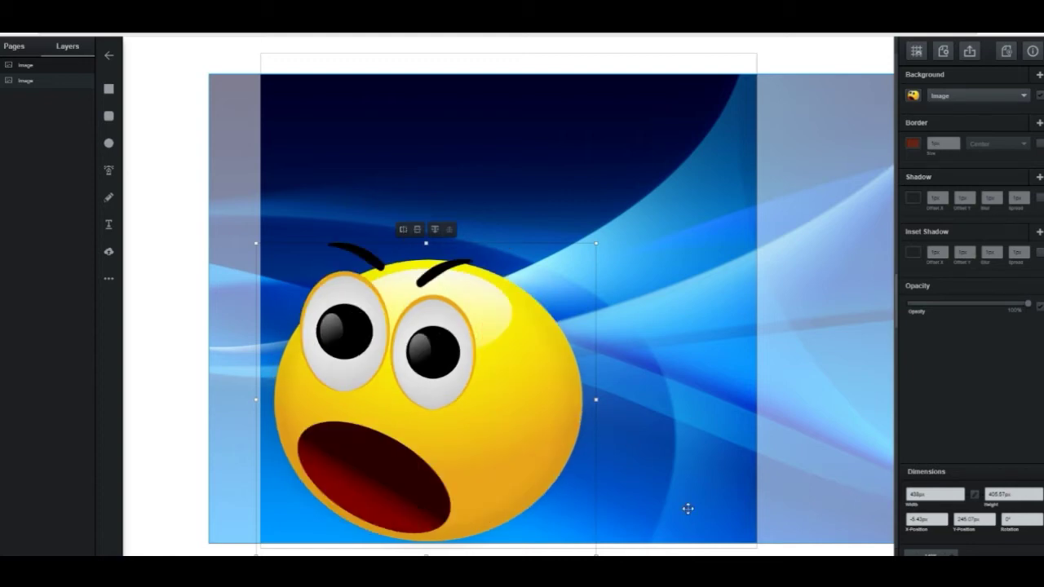
pyautogui.click(416, 232)
pyautogui.click(417, 231)
pyautogui.click(435, 232)
pyautogui.click(447, 231)
pyautogui.click(434, 230)
pyautogui.click(450, 232)
pyautogui.click(660, 357)
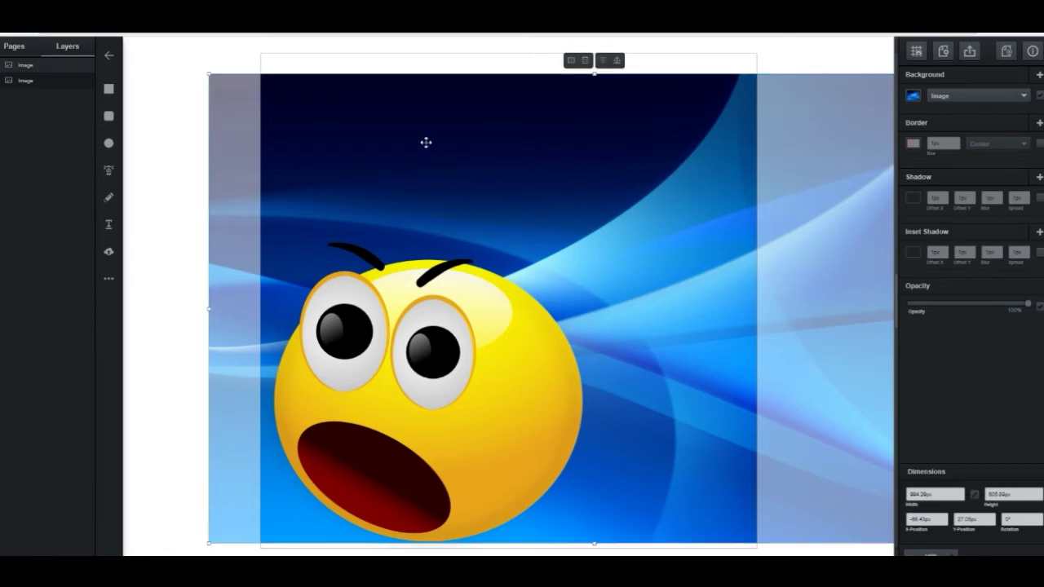
# Add a text object above the emoji reading "OHHHHHHHH I am shocked".
pyautogui.click(107, 231)
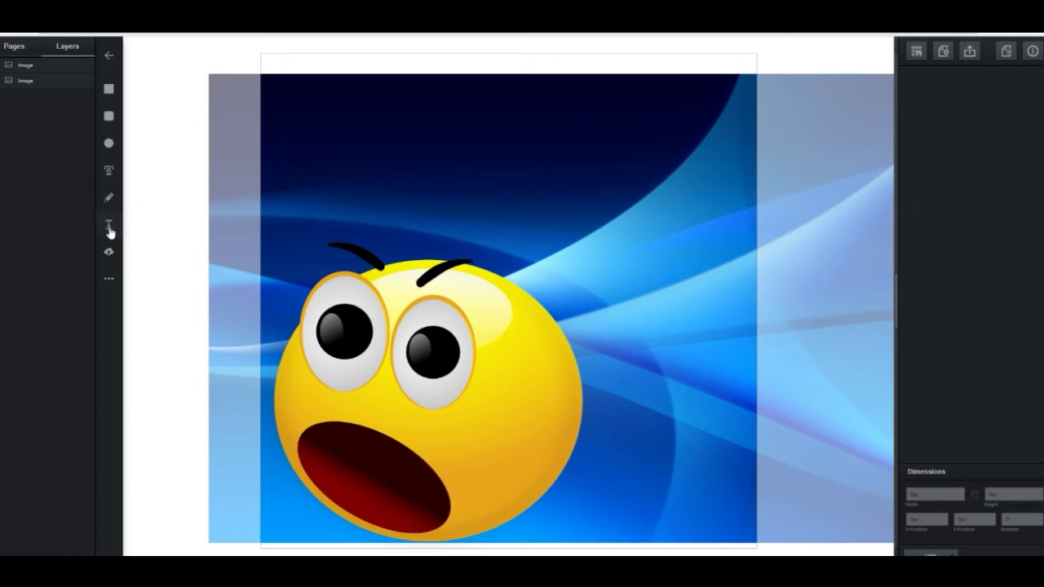
pyautogui.click(485, 174)
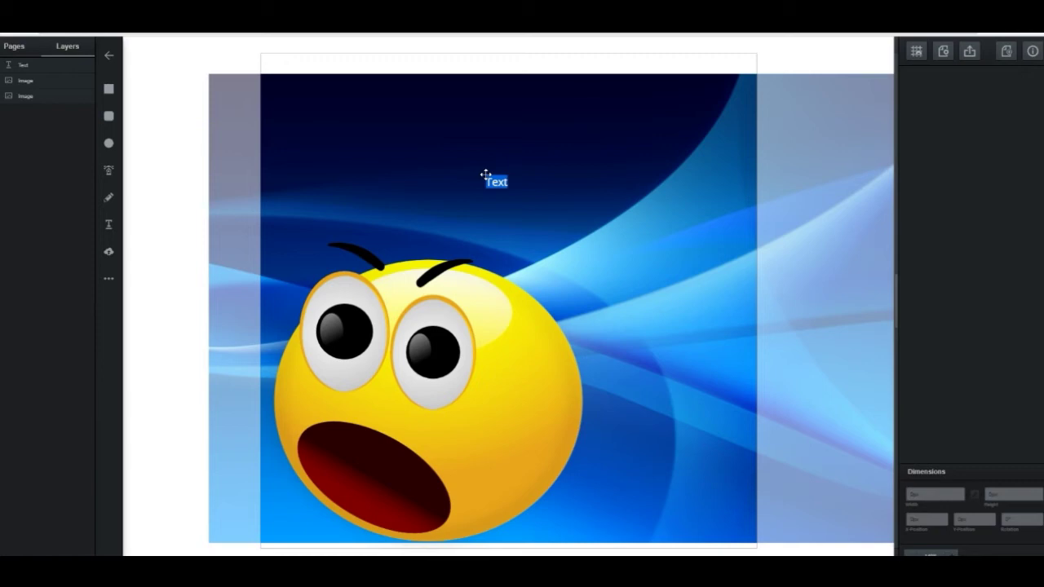
pyautogui.write('OHHHHHHHHH')
pyautogui.write(' I w')
pyautogui.press('BackSpace')
pyautogui.write('am')
pyautogui.write(' she')
pyautogui.write('cked')
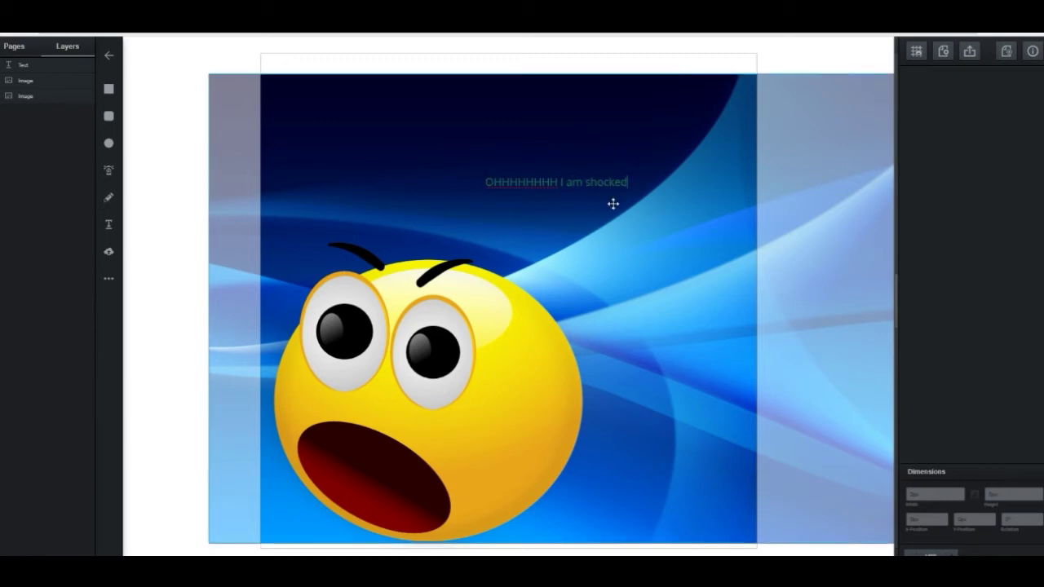
pyautogui.rightClick(530, 186)
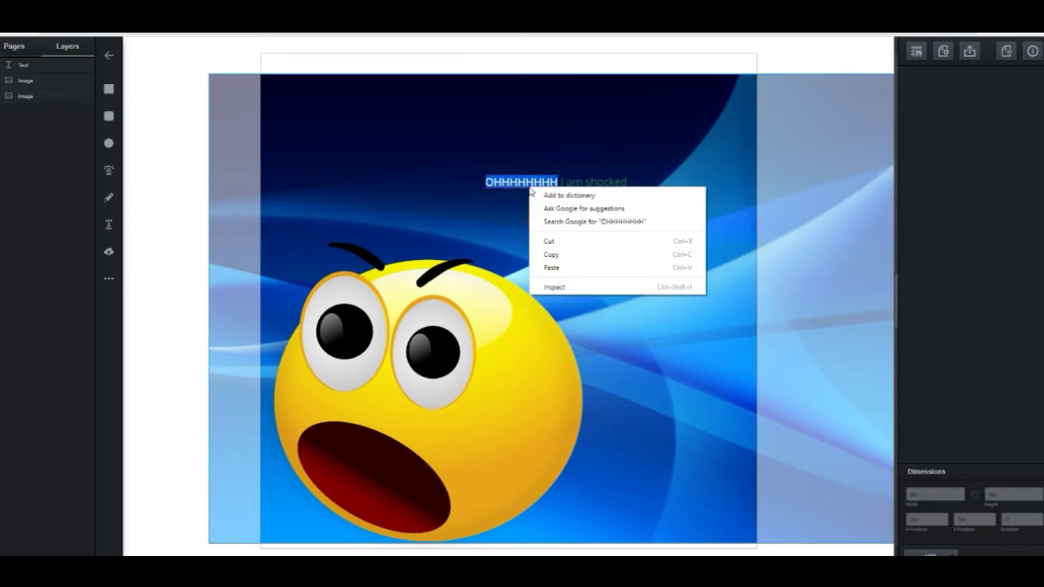
pyautogui.click(662, 171)
pyautogui.click(662, 168)
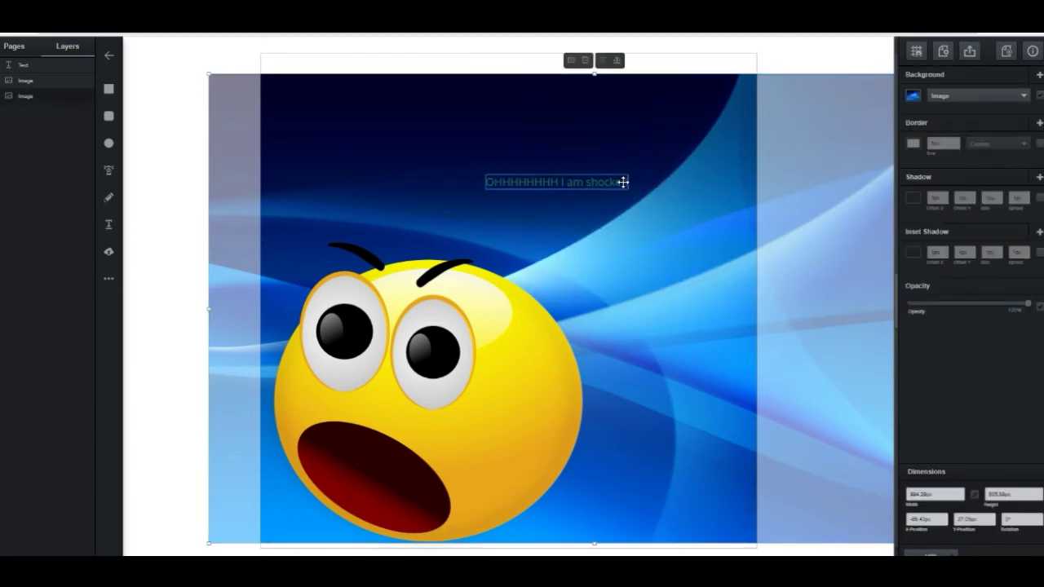
# Select all of the "OHHHHHHHH I am shocked" text and increase its font size to 25 px.
pyautogui.click(623, 182)
pyautogui.doubleClick(623, 182)
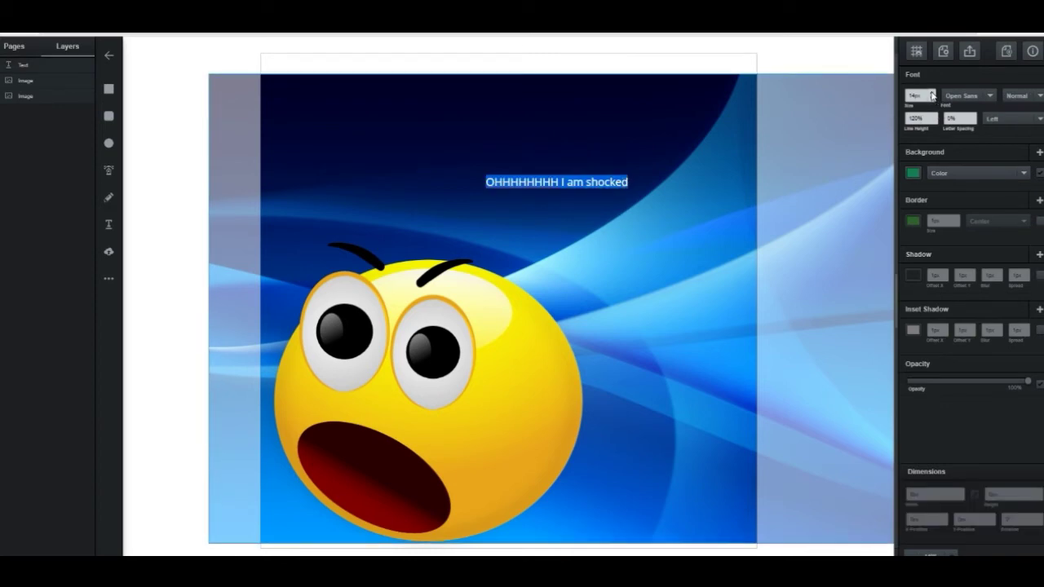
pyautogui.click(932, 94)
pyautogui.click(932, 93)
pyautogui.click(932, 94)
pyautogui.click(932, 94)
pyautogui.click(932, 94)
pyautogui.click(932, 94)
pyautogui.click(932, 94)
pyautogui.click(932, 94)
pyautogui.click(932, 93)
pyautogui.click(932, 94)
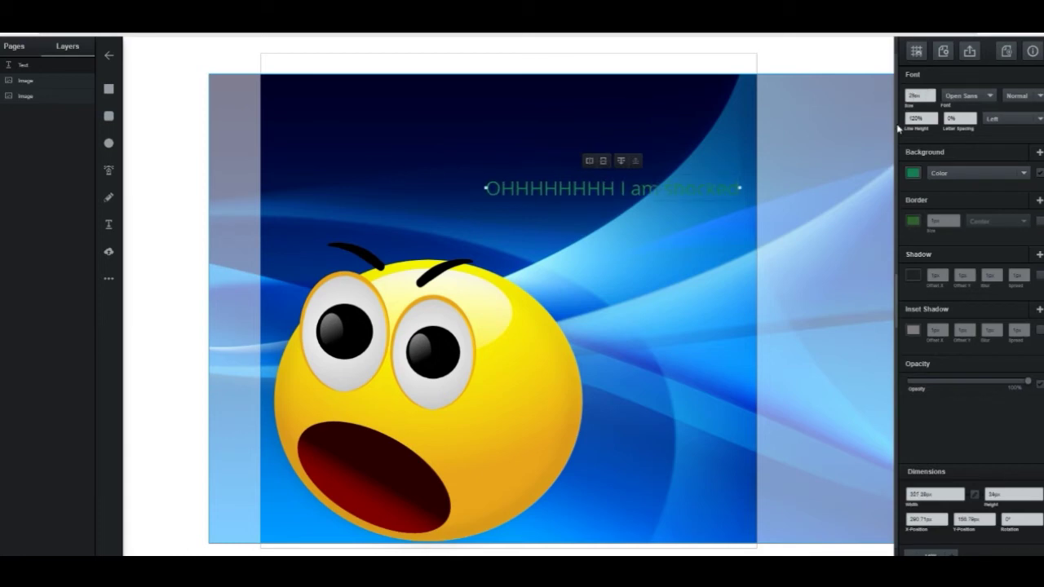
# Colour the text fill dark red and add a 1 px centered near-white border around the letters.
pyautogui.click(917, 177)
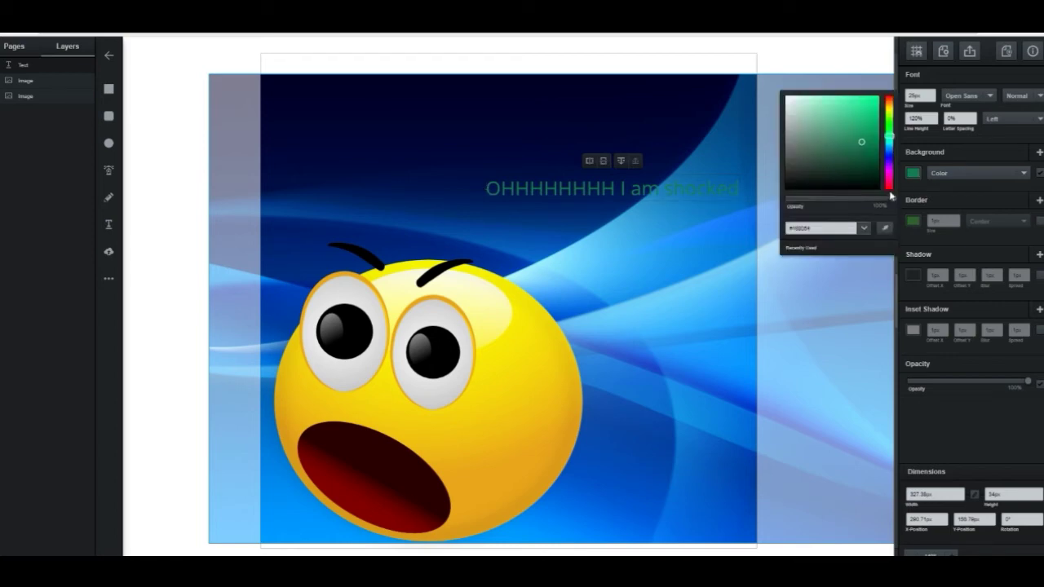
pyautogui.click(890, 190)
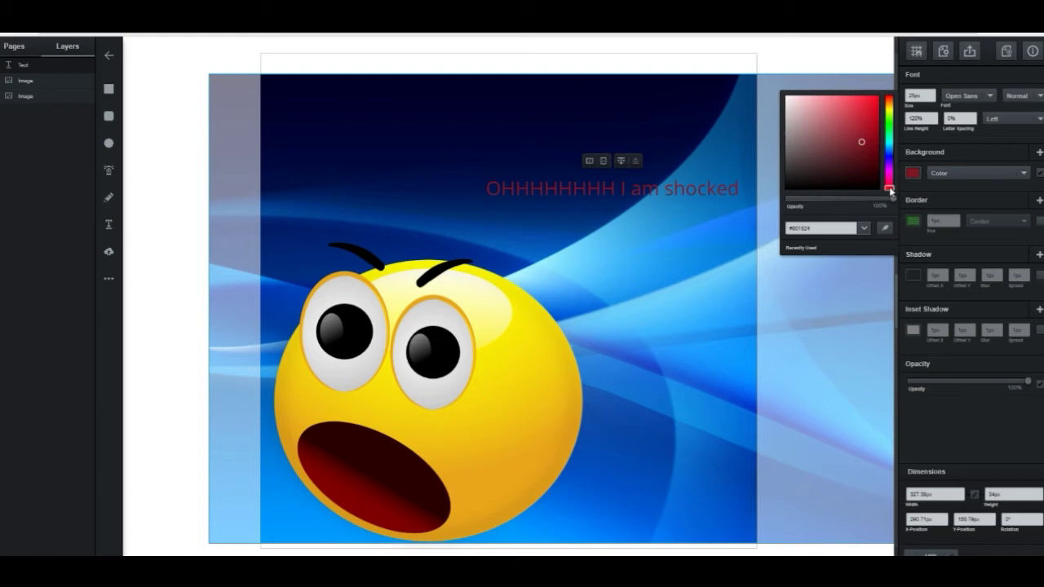
pyautogui.click(913, 227)
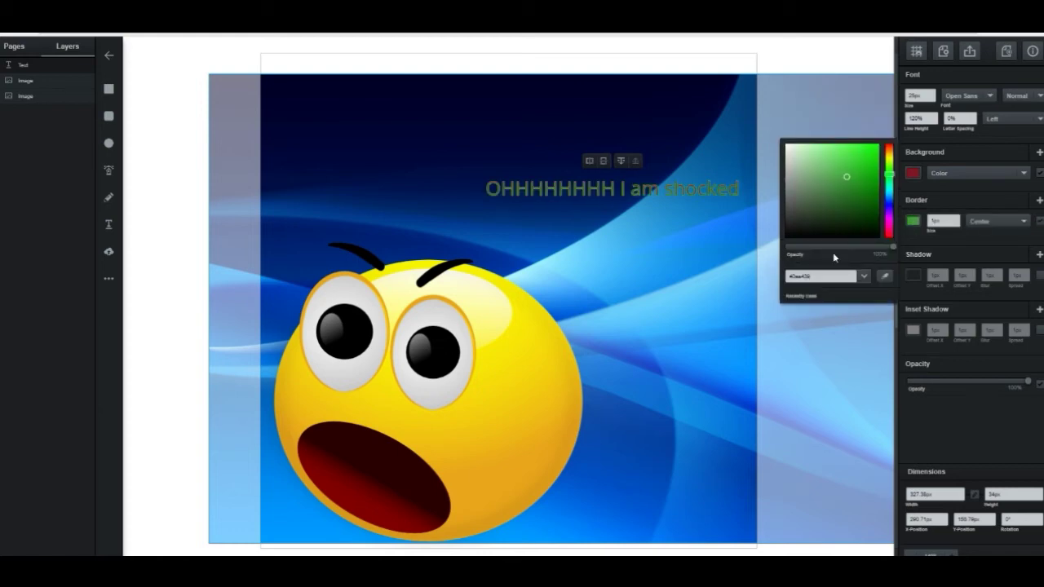
pyautogui.click(790, 159)
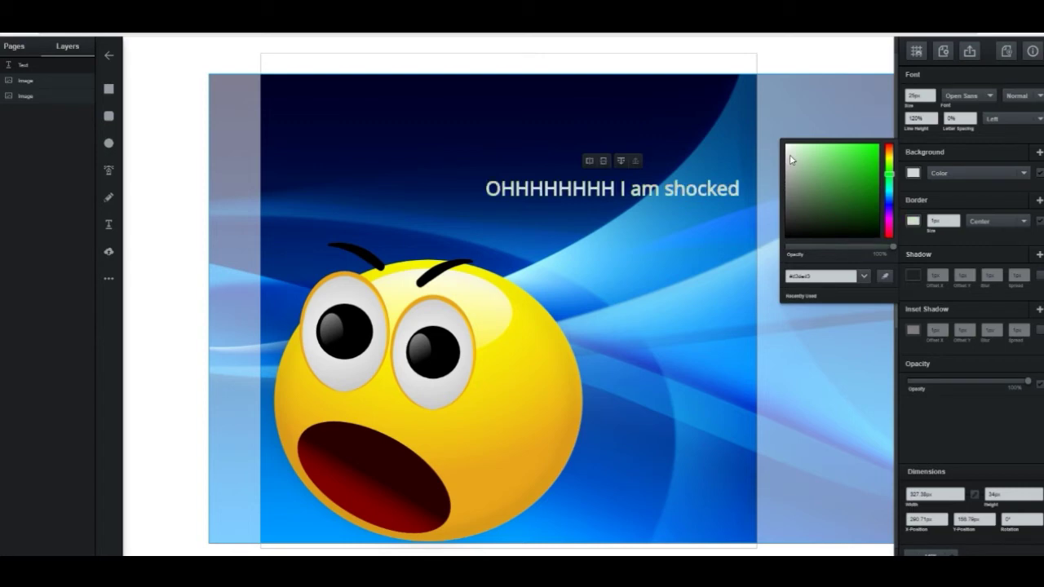
# Set the text fill to bright red while keeping the near-white border.
pyautogui.click(978, 253)
pyautogui.click(914, 175)
pyautogui.click(914, 176)
pyautogui.click(914, 175)
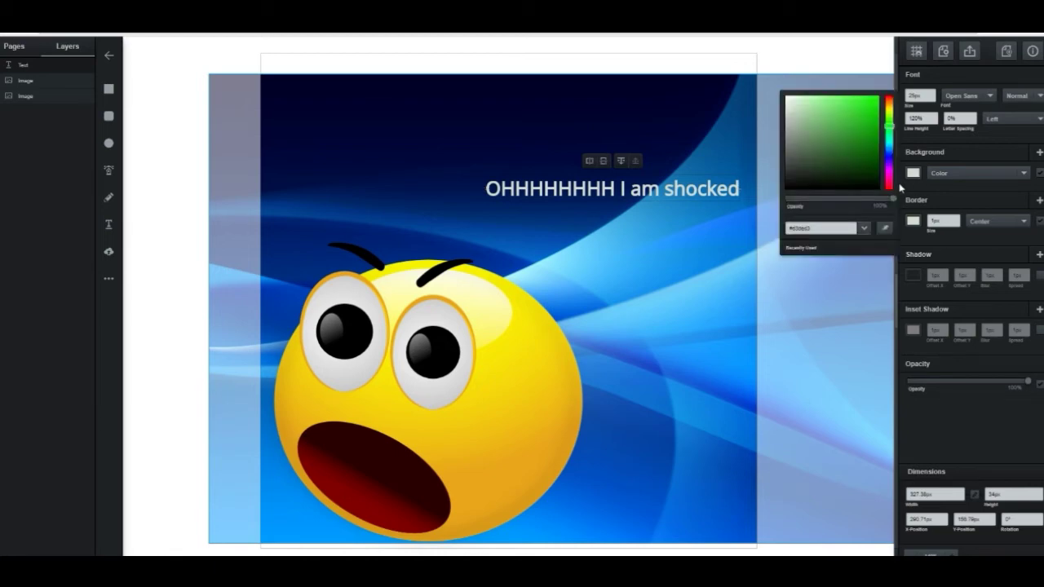
pyautogui.click(890, 190)
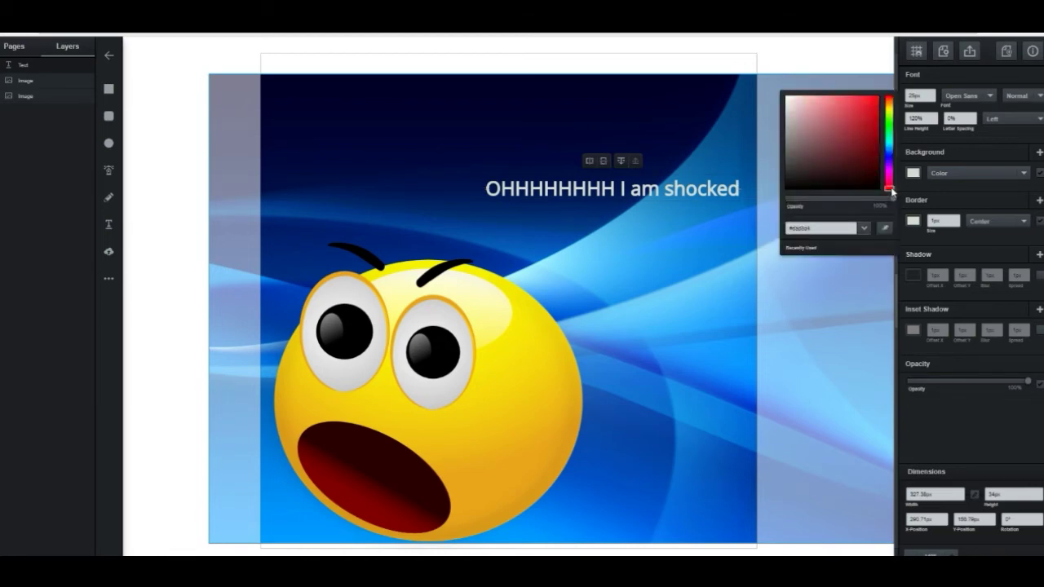
pyautogui.click(890, 191)
pyautogui.click(873, 132)
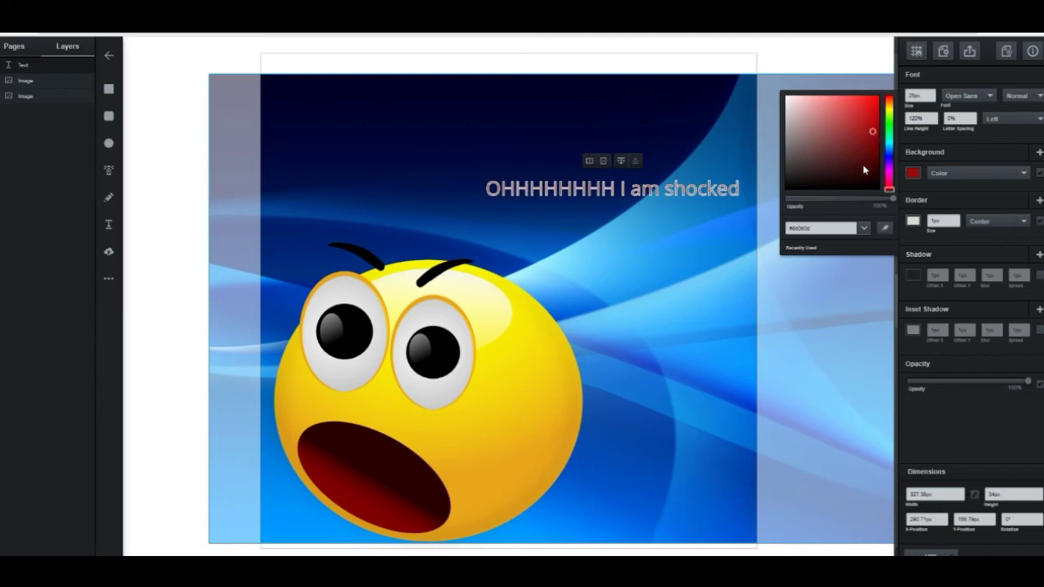
pyautogui.click(874, 104)
pyautogui.click(915, 175)
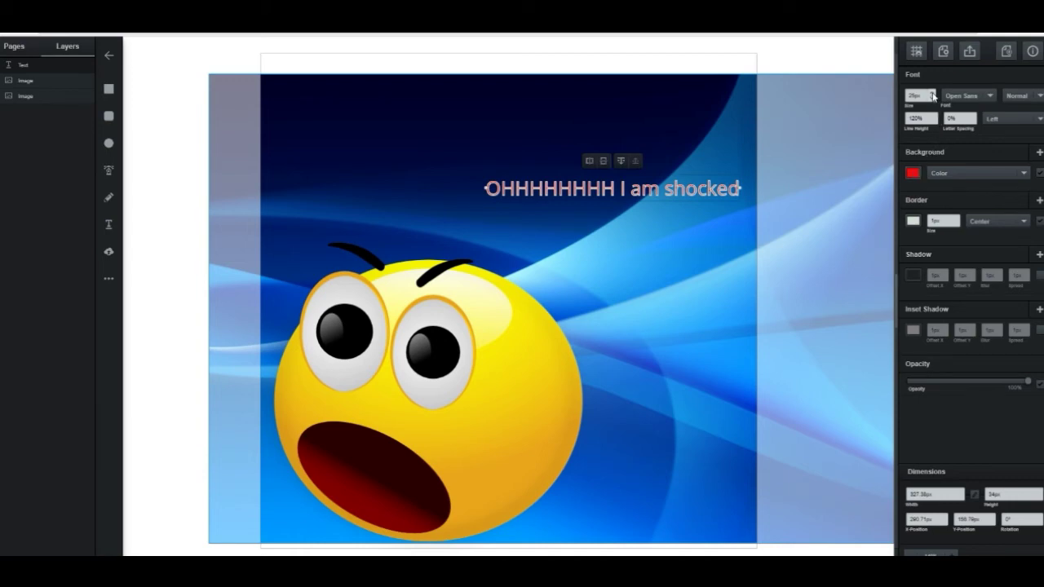
# Enlarge the text to 36 px and move it above the emoji so it fits across the page.
pyautogui.click(932, 93)
pyautogui.click(932, 93)
pyautogui.click(932, 93)
pyautogui.click(933, 93)
pyautogui.click(932, 93)
pyautogui.click(932, 93)
pyautogui.click(932, 93)
pyautogui.click(932, 93)
pyautogui.click(932, 93)
pyautogui.click(932, 93)
pyautogui.click(932, 93)
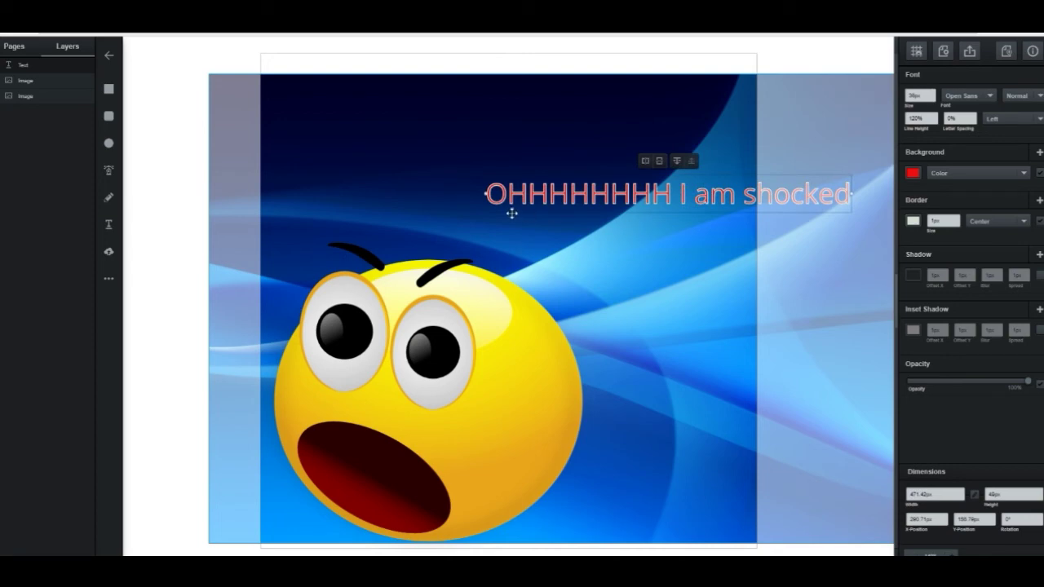
pyautogui.moveTo(489, 194); pyautogui.dragTo(324, 163)
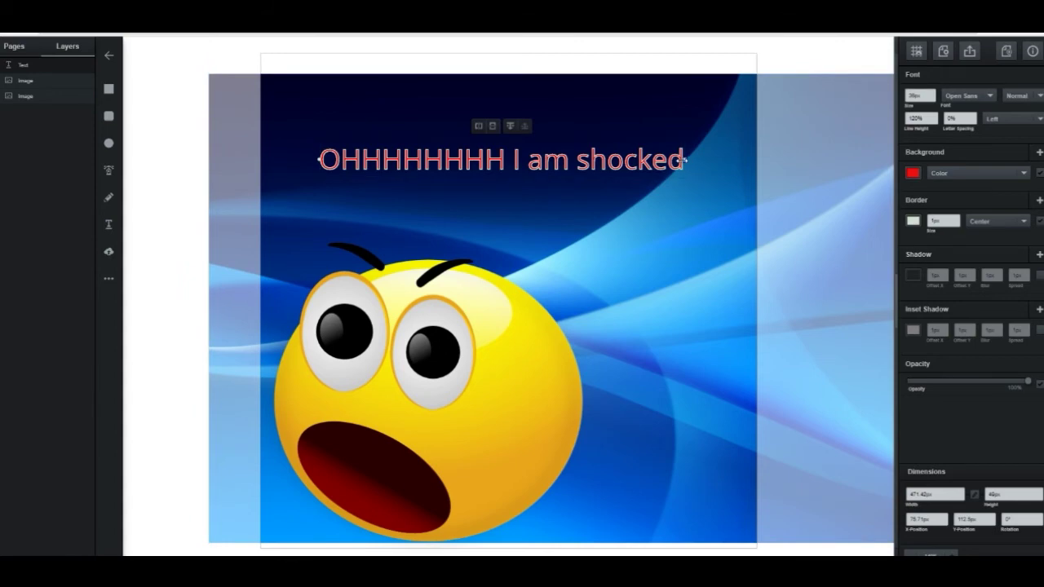
# Rotate the text about 23° clockwise and position it sloping down over the emoji's upper right side.
pyautogui.moveTo(687, 160); pyautogui.dragTo(730, 252)
pyautogui.moveTo(562, 184); pyautogui.dragTo(608, 240)
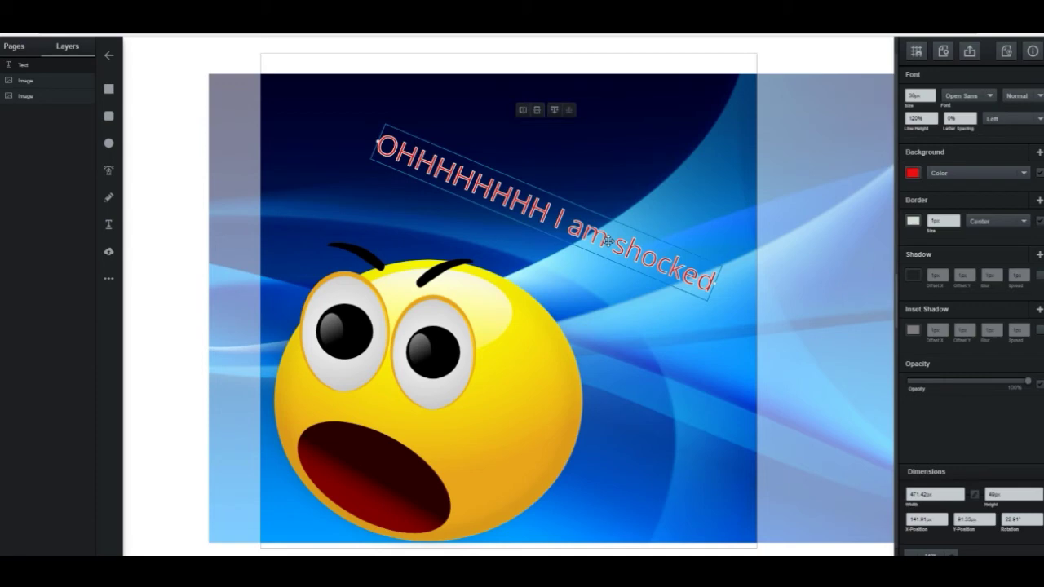
pyautogui.moveTo(608, 240); pyautogui.dragTo(543, 229)
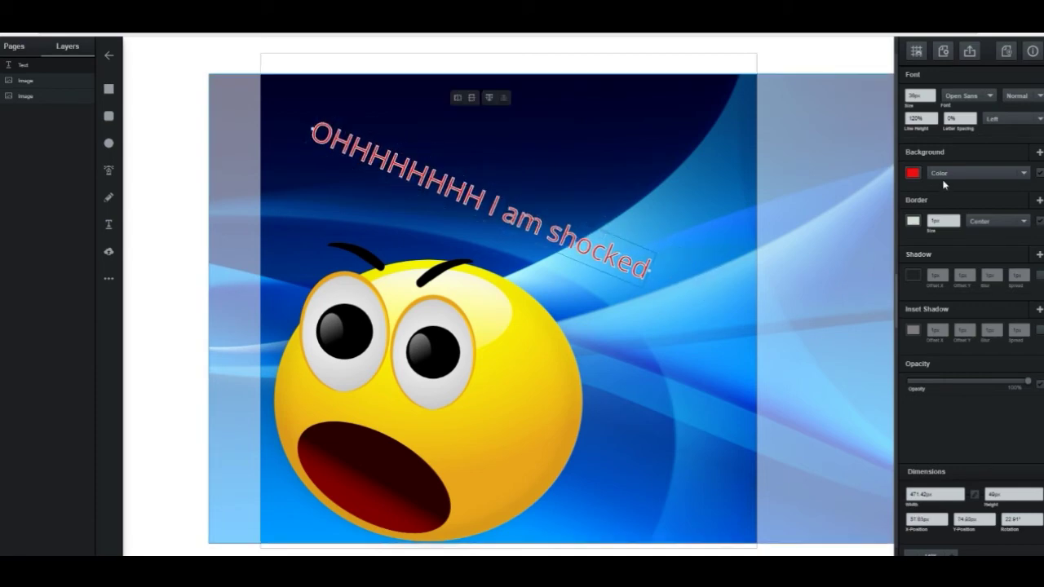
# Increase the slanted text's font size to 45 px.
pyautogui.click(932, 92)
pyautogui.click(932, 92)
pyautogui.click(933, 92)
pyautogui.click(933, 92)
pyautogui.click(933, 92)
pyautogui.click(933, 92)
pyautogui.click(933, 92)
pyautogui.click(933, 93)
pyautogui.click(933, 92)
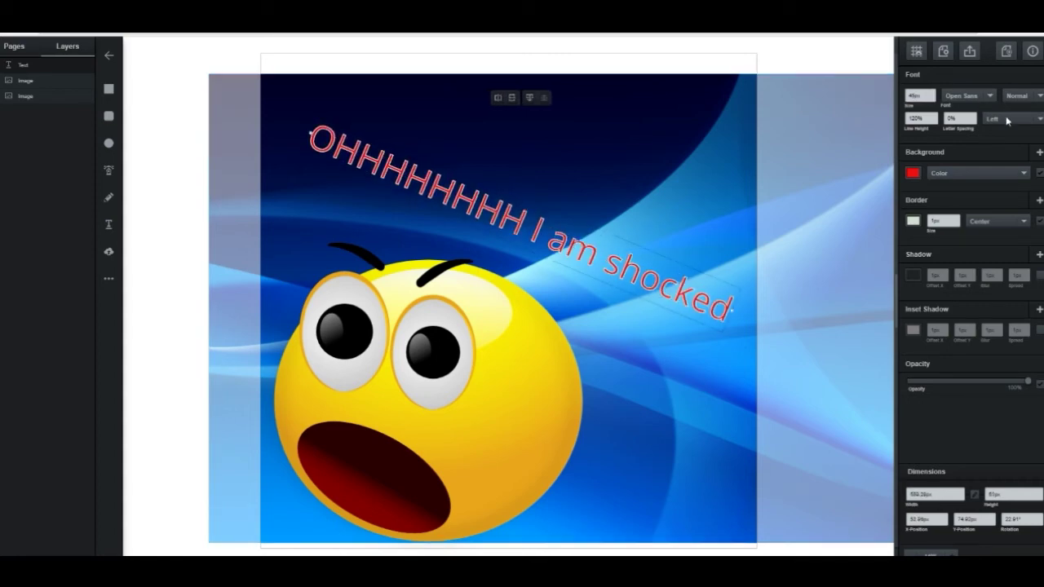
# After trying Overlock SC, set the text's font to Luckiest Guy and restore its bright red fill.
pyautogui.click(989, 98)
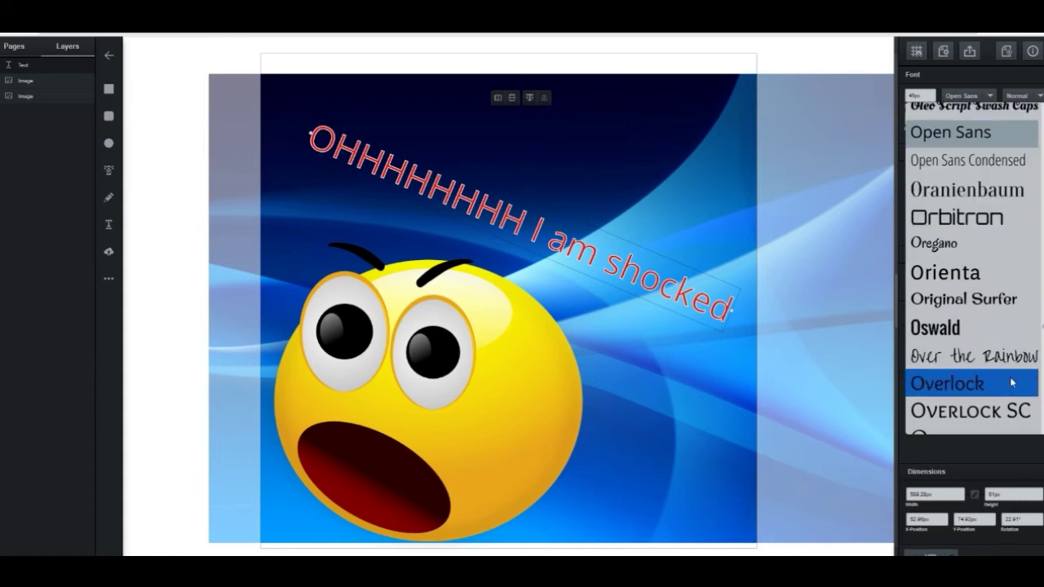
pyautogui.click(1017, 416)
pyautogui.click(990, 97)
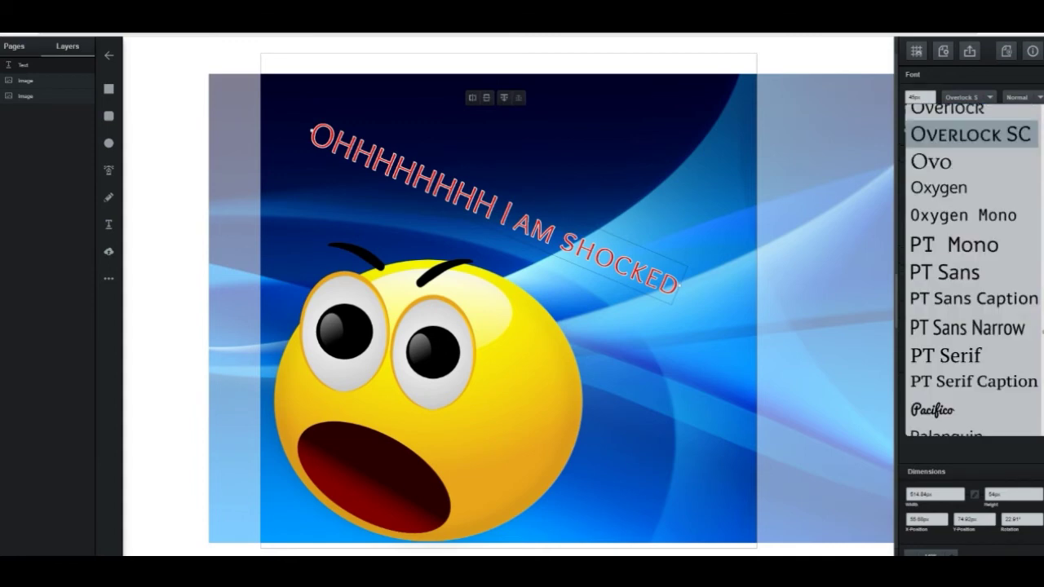
pyautogui.moveTo(1043, 335); pyautogui.dragTo(1043, 205)
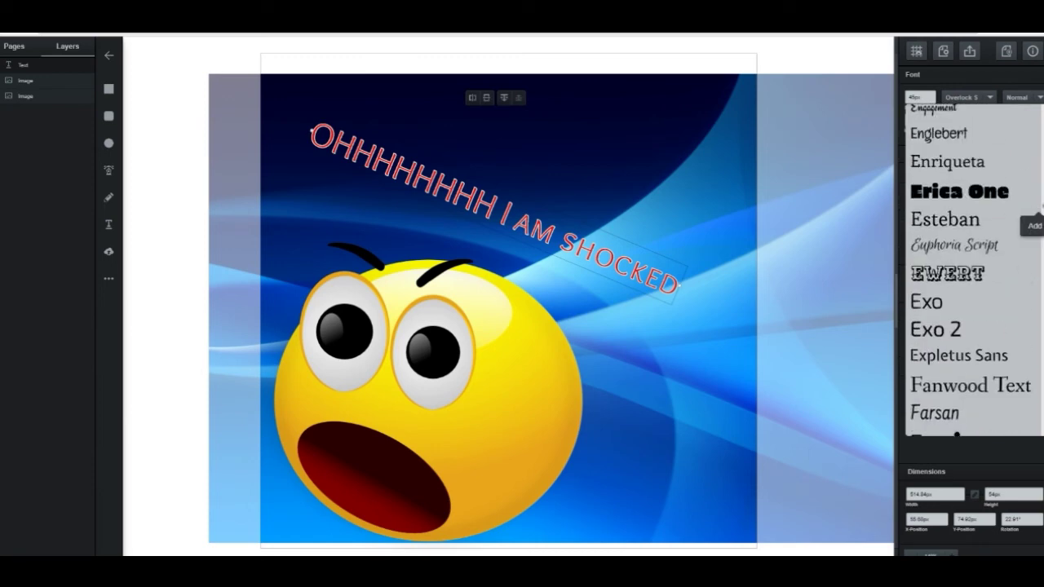
pyautogui.click(1042, 206)
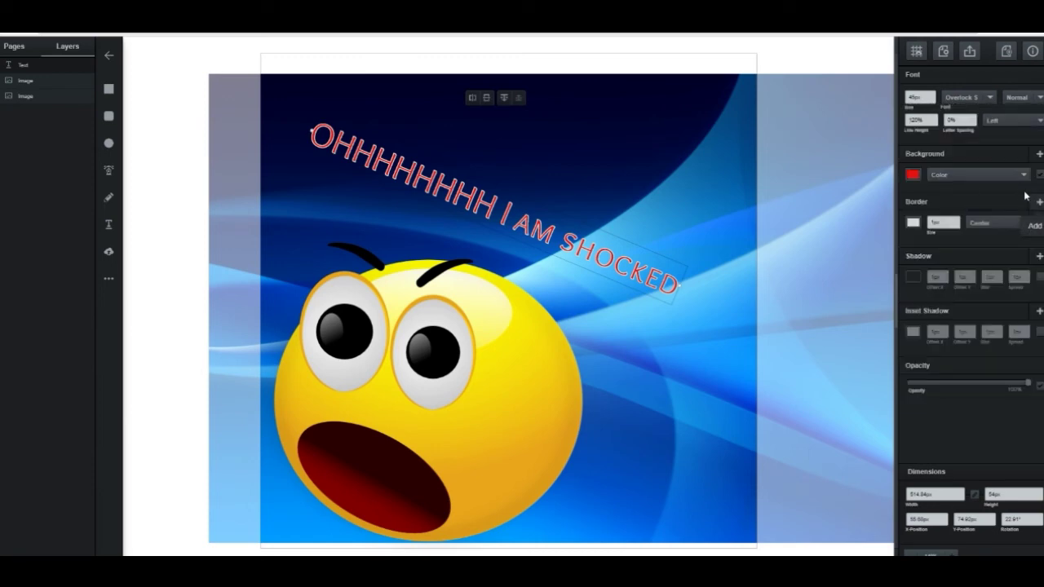
pyautogui.click(993, 103)
pyautogui.scroll(10, 1012, 285)
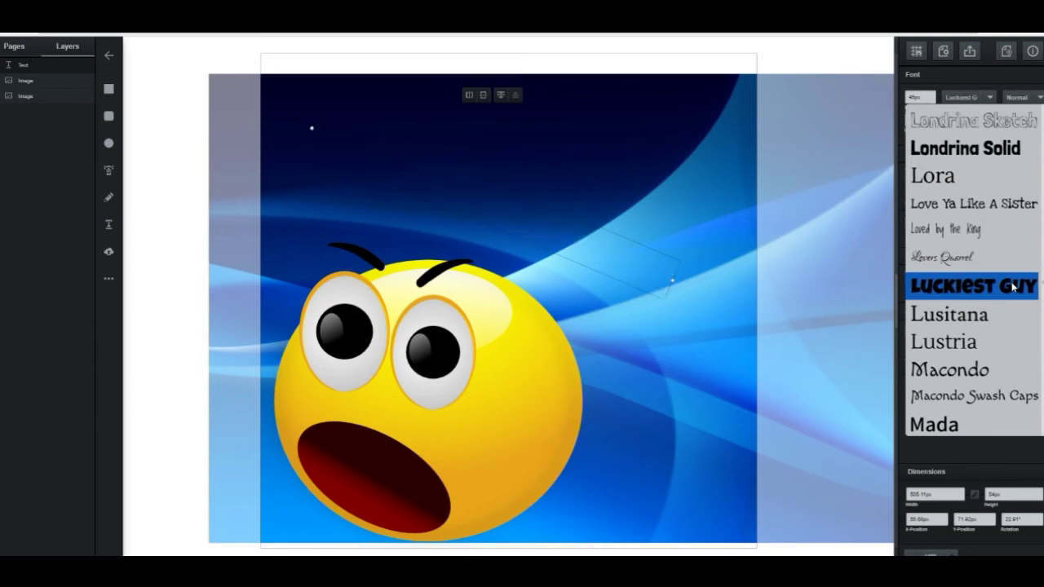
pyautogui.click(1013, 286)
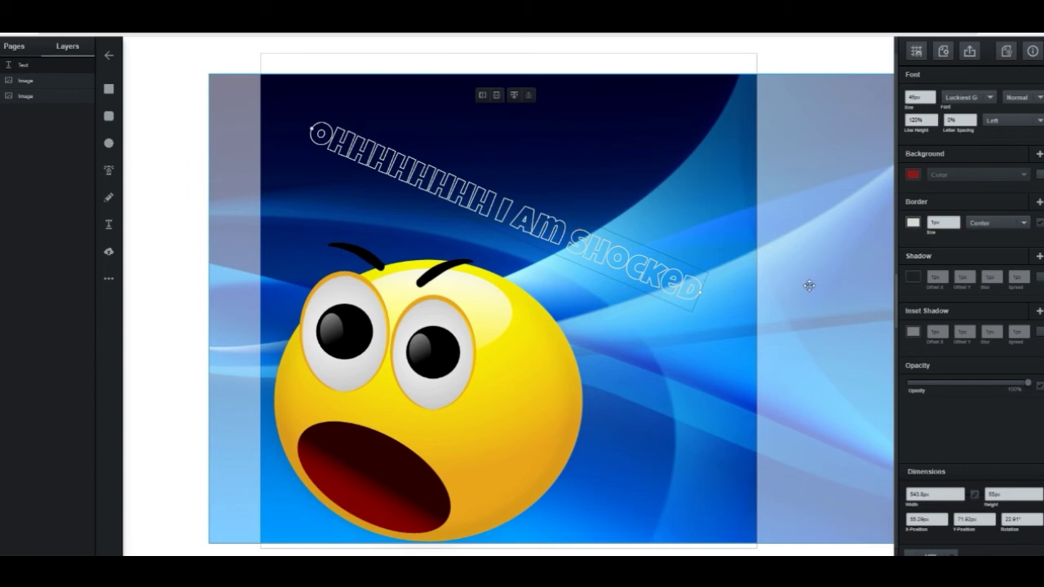
pyautogui.click(912, 175)
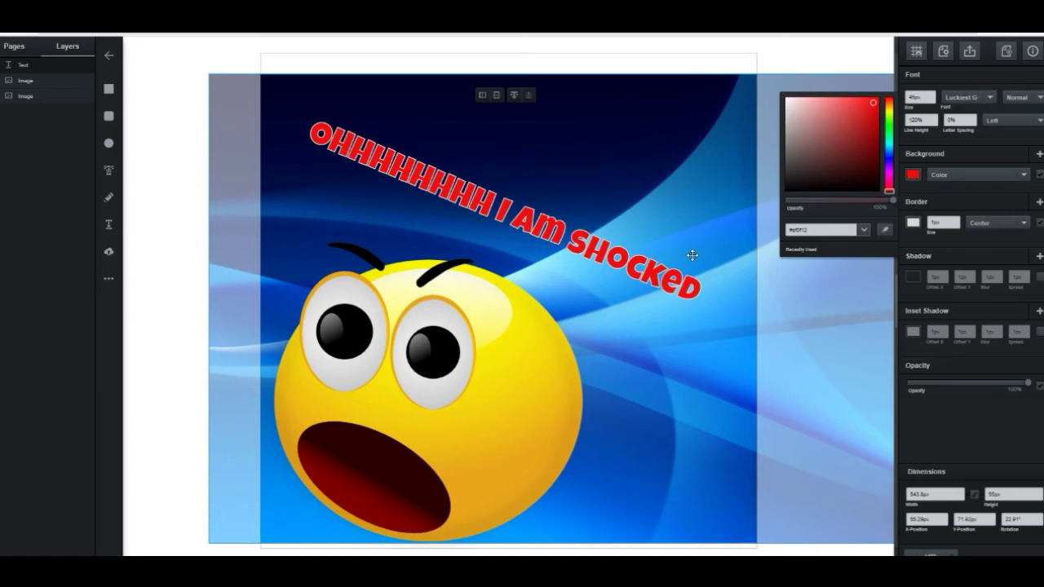
# Move the emoji to the upper right of the page and place the slanted text beneath it.
pyautogui.click(665, 280)
pyautogui.moveTo(670, 284); pyautogui.dragTo(664, 252)
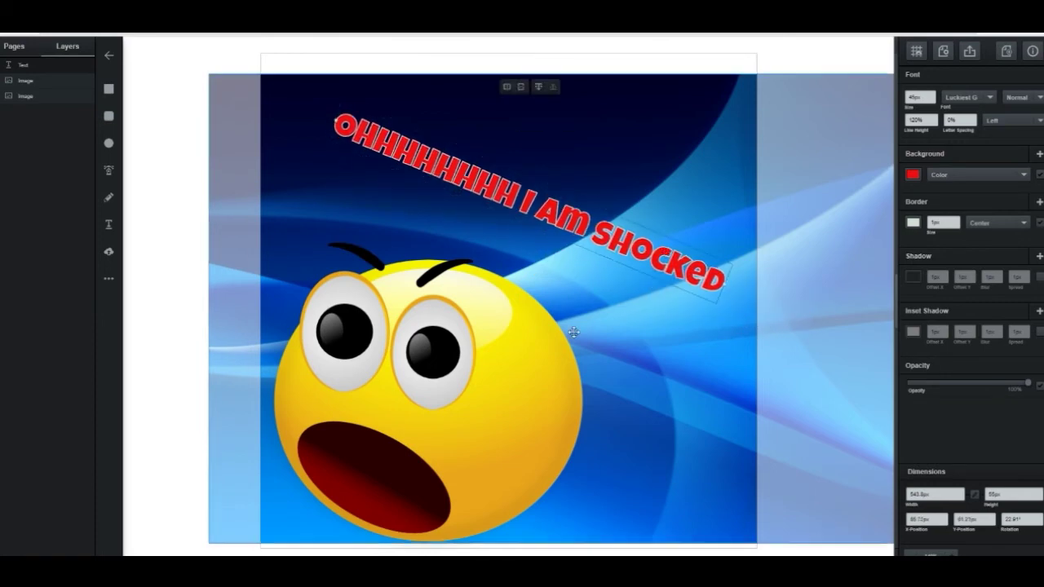
pyautogui.moveTo(537, 359); pyautogui.dragTo(649, 213)
pyautogui.click(588, 286)
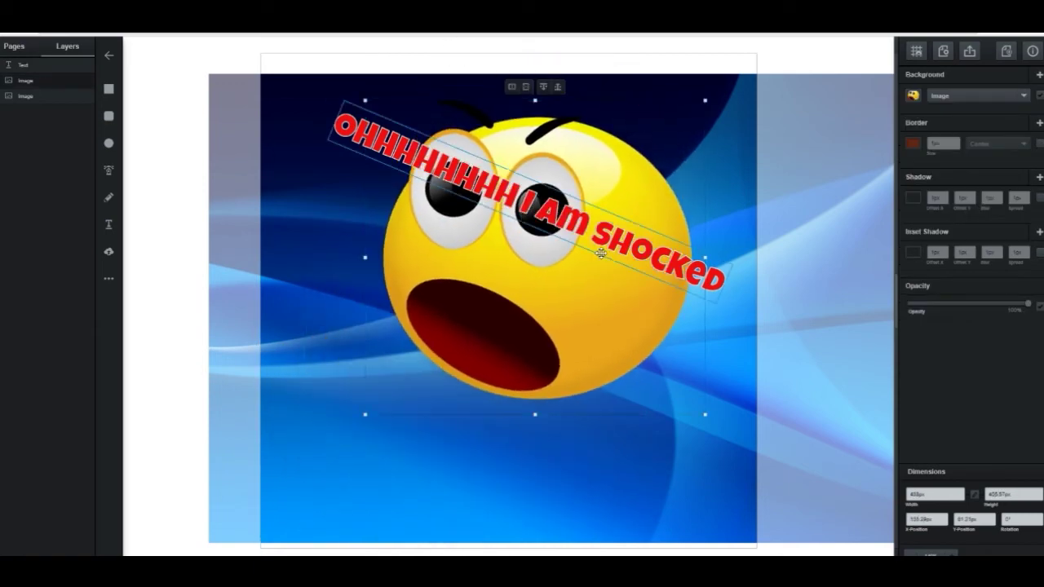
pyautogui.moveTo(588, 287); pyautogui.dragTo(566, 471)
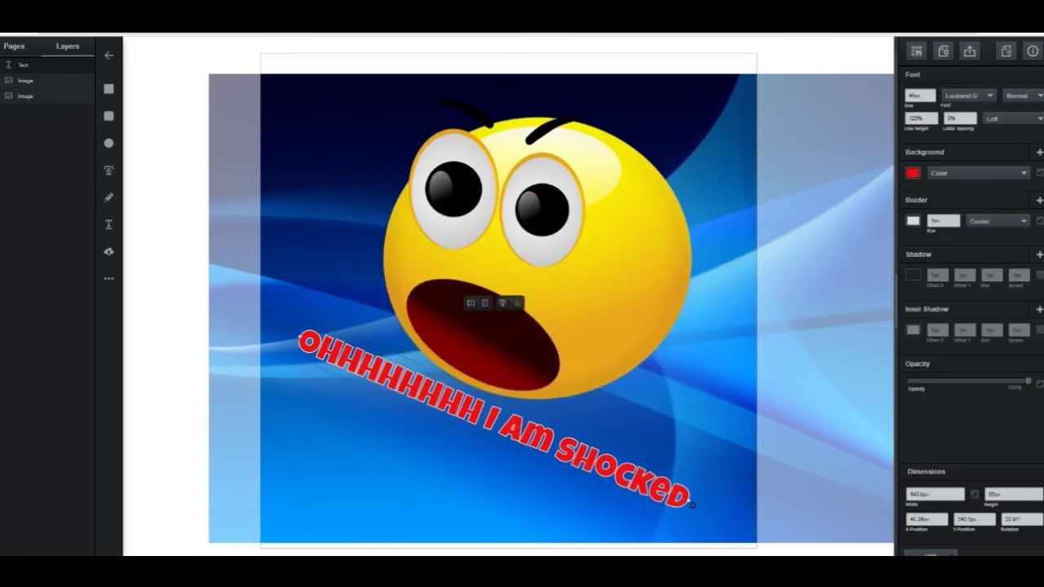
# Tilt the text to a steeper slope and separate it from the emoji, moving the emoji to about X 175 px, Y 64 px.
pyautogui.moveTo(690, 504); pyautogui.dragTo(695, 532)
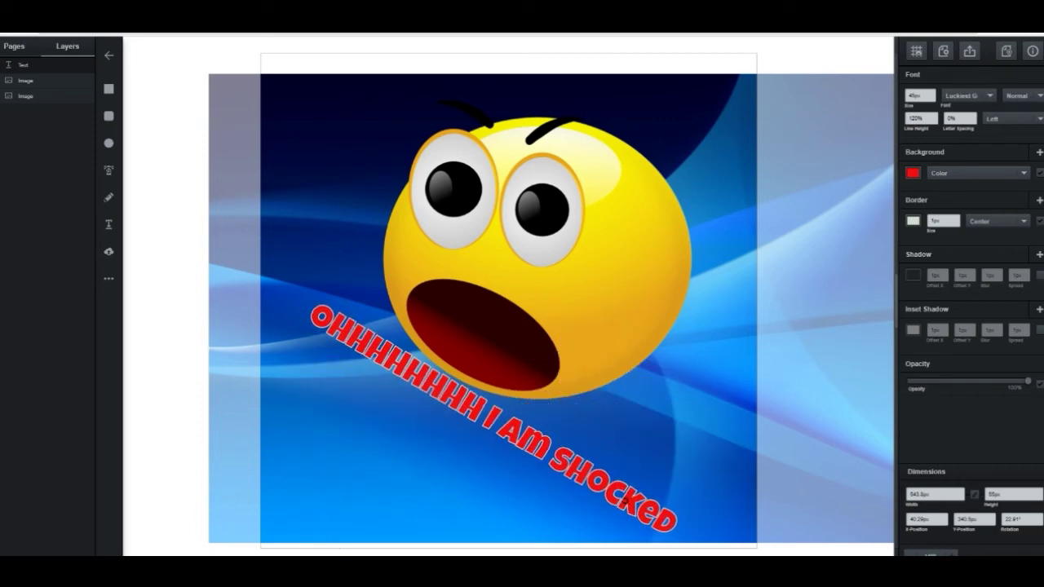
pyautogui.moveTo(572, 461); pyautogui.dragTo(545, 464)
pyautogui.moveTo(587, 310); pyautogui.dragTo(619, 315)
pyautogui.click(619, 315)
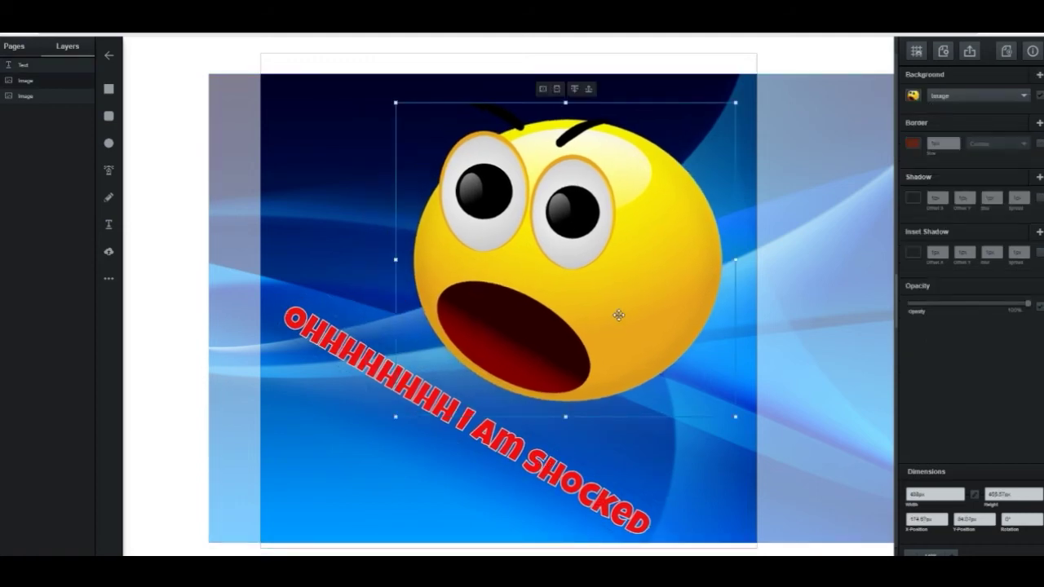
# Fine-tune the layout by nudging the background down-left, the text up-right and the emoji slightly down-left.
pyautogui.click(786, 383)
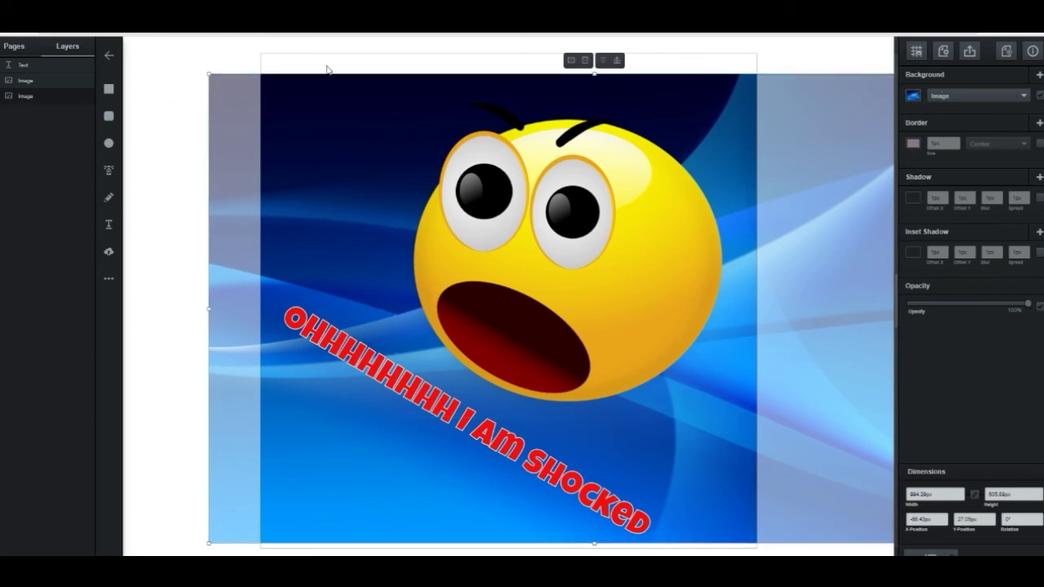
pyautogui.moveTo(385, 142)
pyautogui.mouseDown()
pyautogui.moveTo(508, 109)
pyautogui.moveTo(397, 160)
pyautogui.moveTo(303, 168)
pyautogui.moveTo(366, 204)
pyautogui.moveTo(370, 146)
pyautogui.mouseUp()
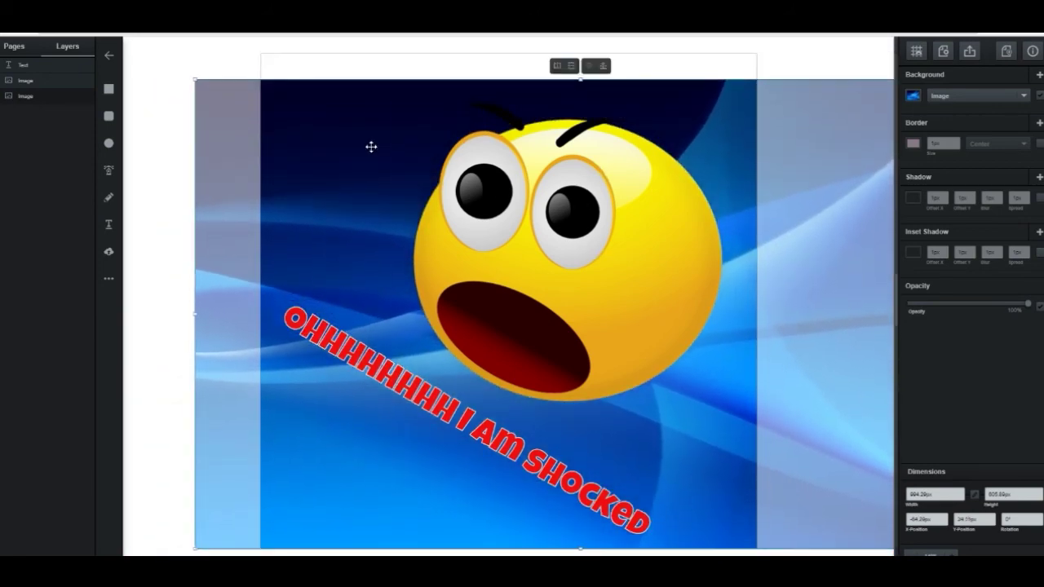
pyautogui.moveTo(560, 215)
pyautogui.mouseDown()
pyautogui.moveTo(560, 115)
pyautogui.moveTo(488, 306)
pyautogui.moveTo(414, 329)
pyautogui.moveTo(633, 201)
pyautogui.moveTo(555, 206)
pyautogui.moveTo(566, 205)
pyautogui.mouseUp()
pyautogui.moveTo(463, 406)
pyautogui.mouseDown()
pyautogui.moveTo(422, 322)
pyautogui.moveTo(511, 349)
pyautogui.moveTo(496, 441)
pyautogui.moveTo(477, 395)
pyautogui.mouseUp()
pyautogui.moveTo(627, 324); pyautogui.dragTo(616, 339)
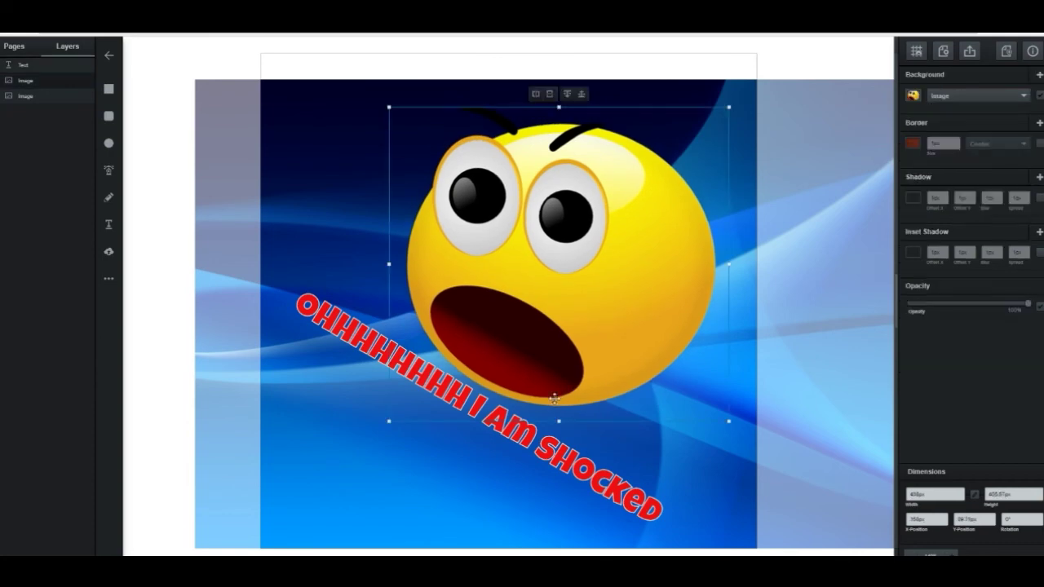
# Nudge the slanted text slightly down and to the left beneath the emoji.
pyautogui.moveTo(519, 438); pyautogui.dragTo(512, 440)
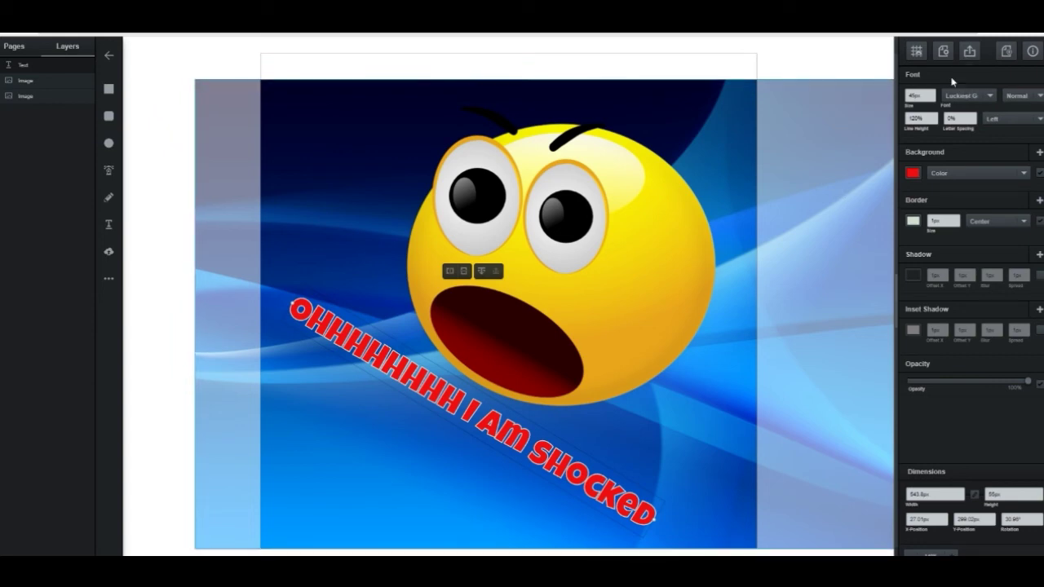
# Export the whole page in PNG format and download the image.
pyautogui.click(969, 51)
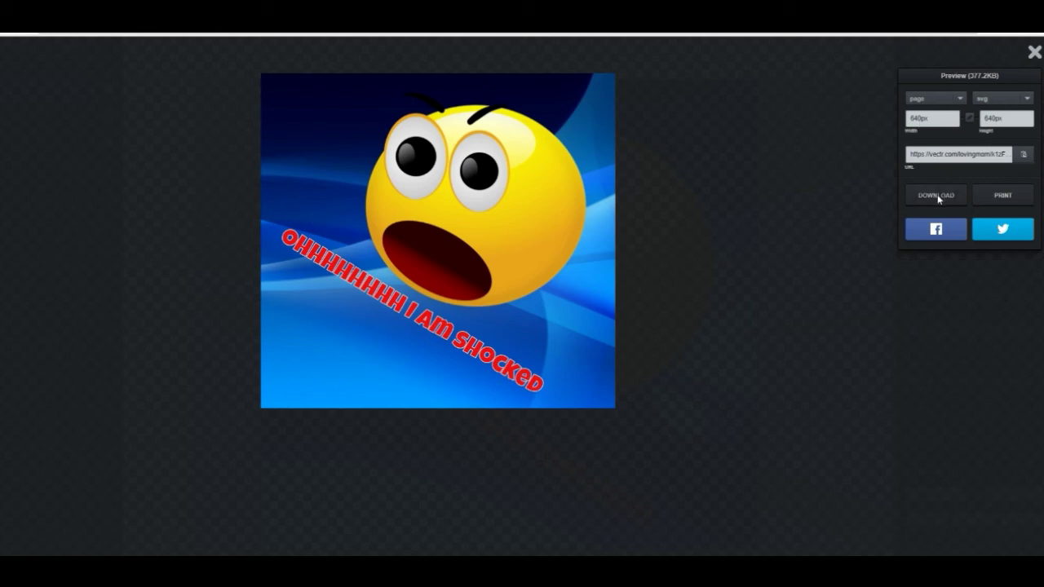
pyautogui.click(1030, 100)
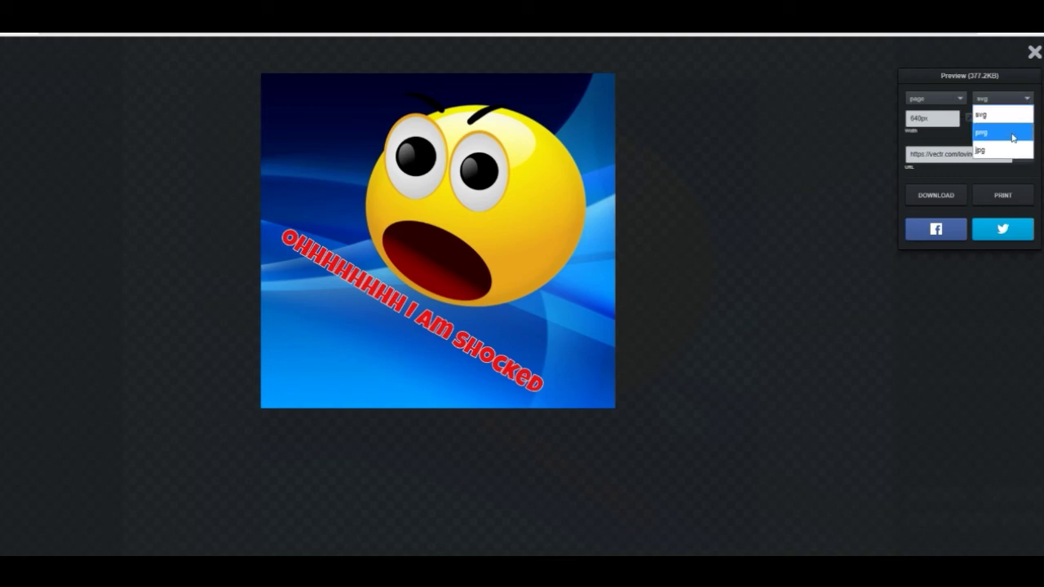
pyautogui.click(1014, 138)
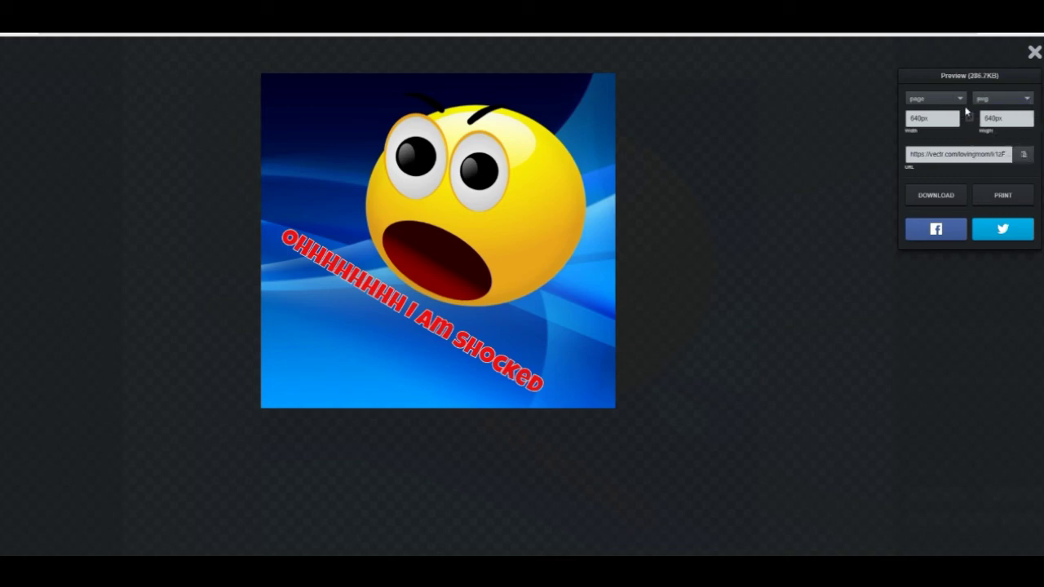
pyautogui.click(961, 99)
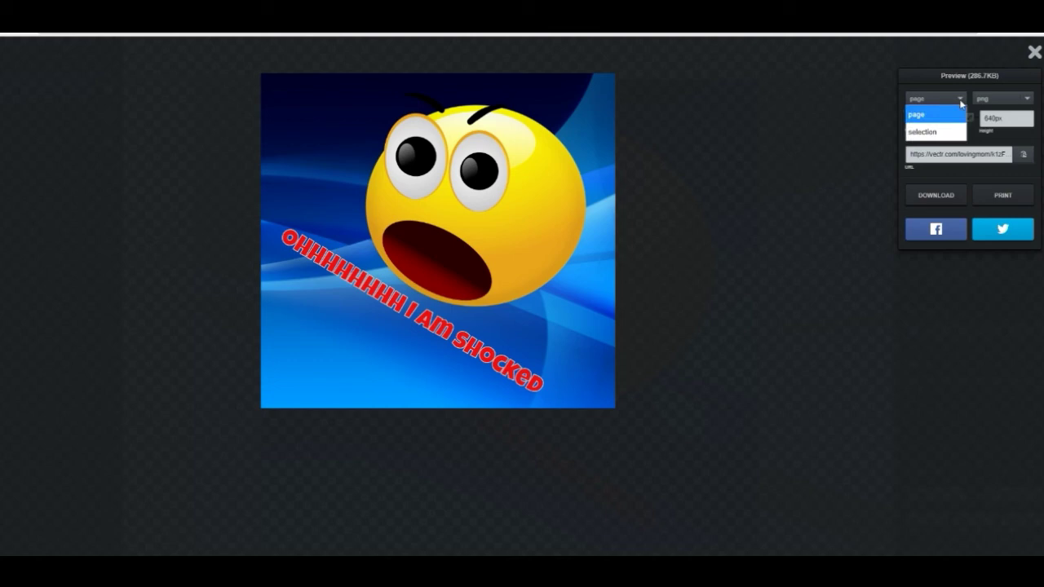
pyautogui.click(795, 132)
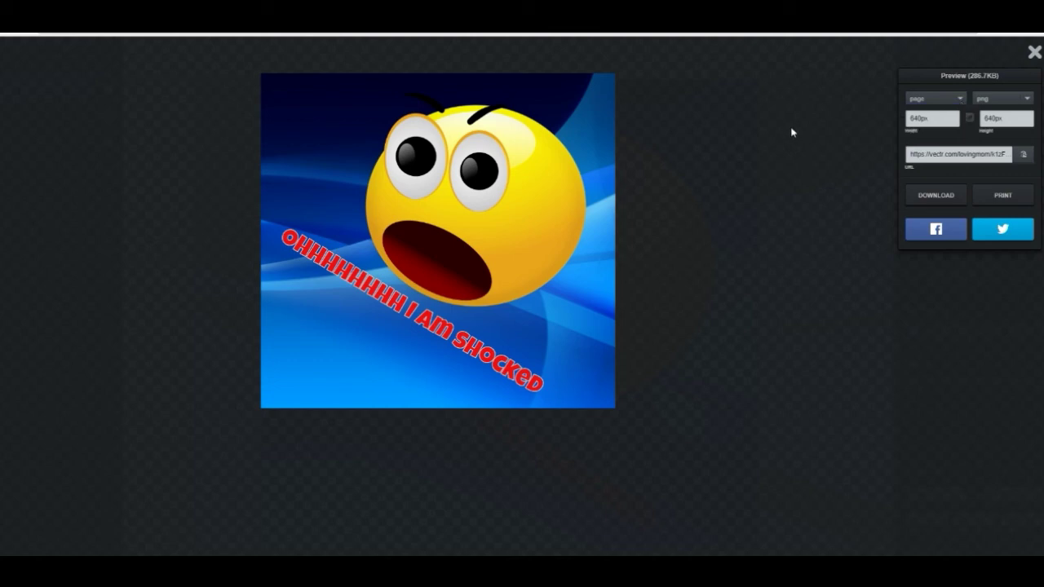
pyautogui.click(995, 106)
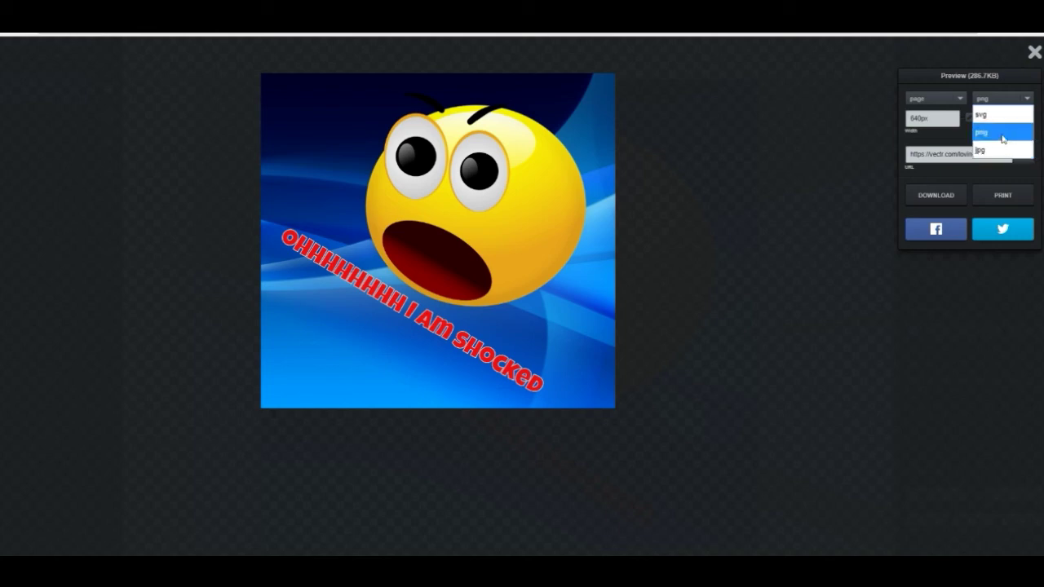
pyautogui.click(1003, 139)
pyautogui.click(937, 197)
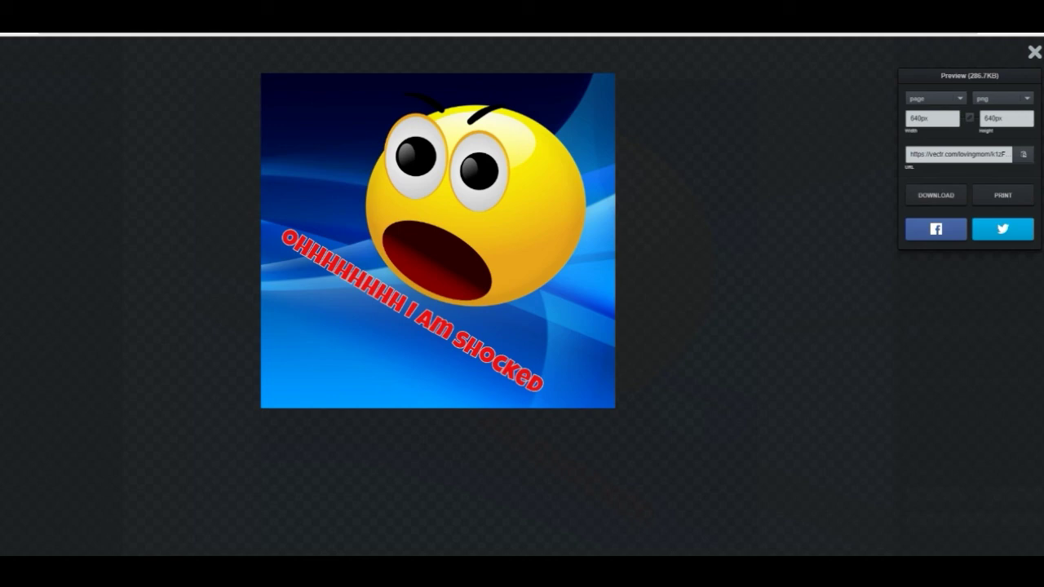
# Open the downloaded image in the Photos app and save a copy as untitled (1) in PNG format.
pyautogui.click(99, 580)
pyautogui.click(142, 511)
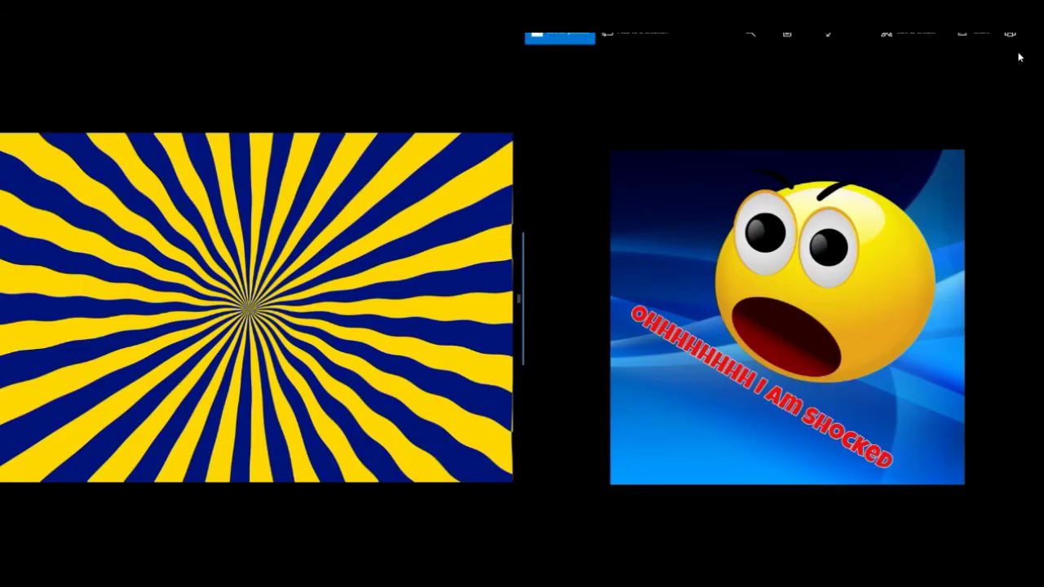
pyautogui.click(1035, 36)
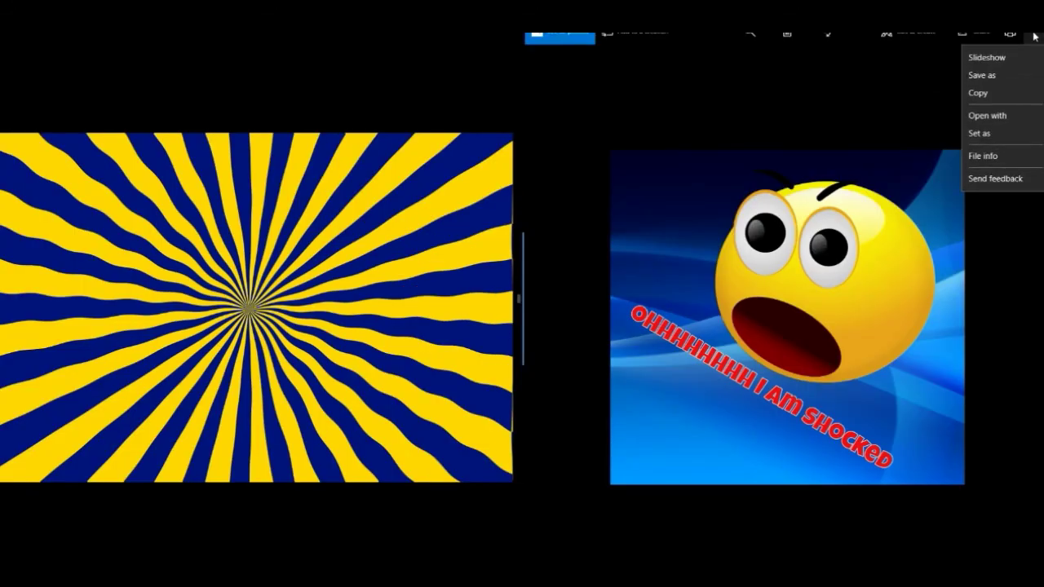
pyautogui.click(991, 75)
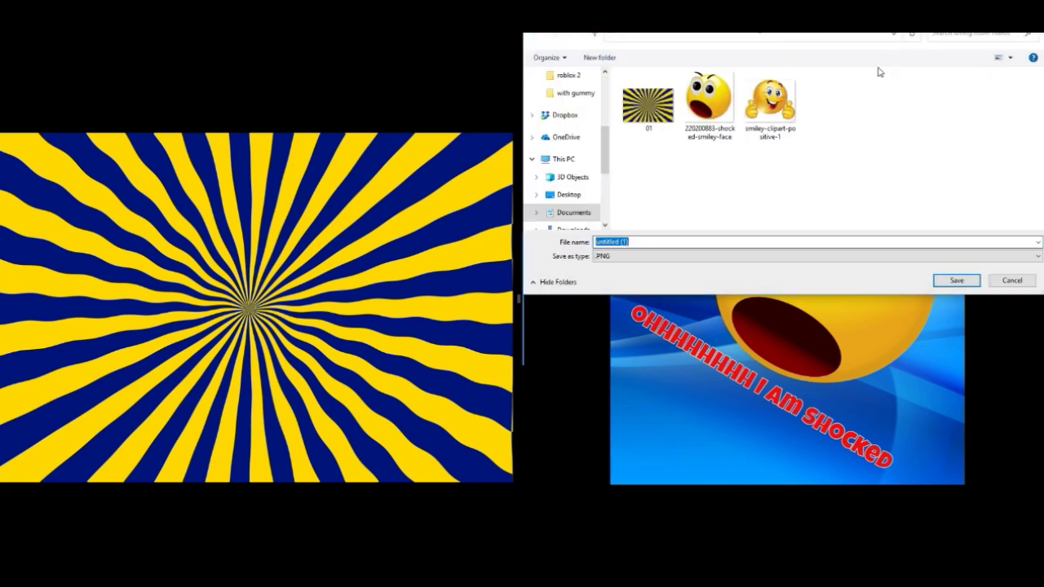
pyautogui.click(949, 281)
# Switch to File Explorer and open the saved image untitled (1) from the loving mom videos folder.
pyautogui.press('super')
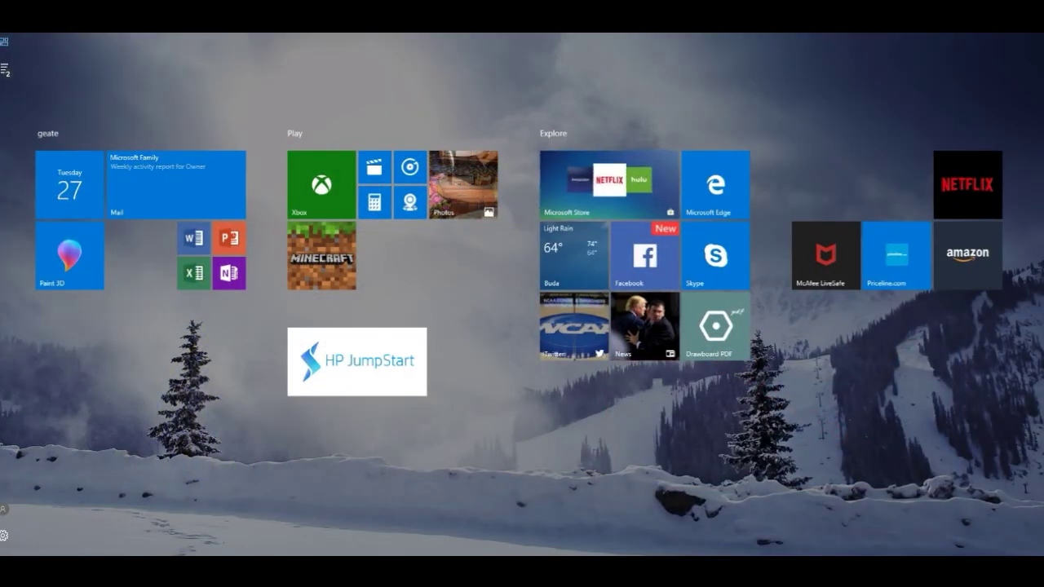
pyautogui.moveTo(173, 569)
pyautogui.click(173, 545)
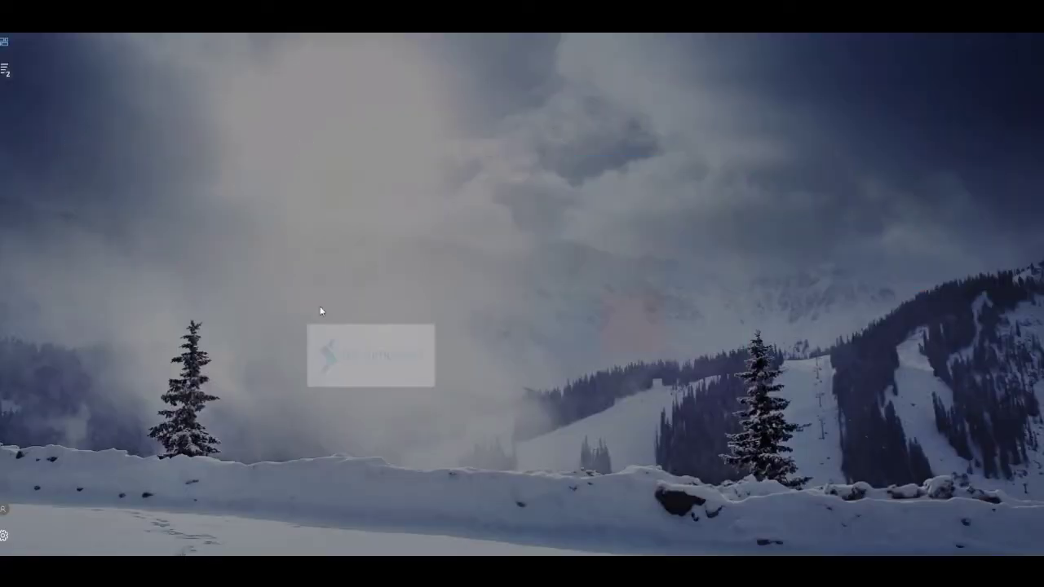
pyautogui.click(514, 290)
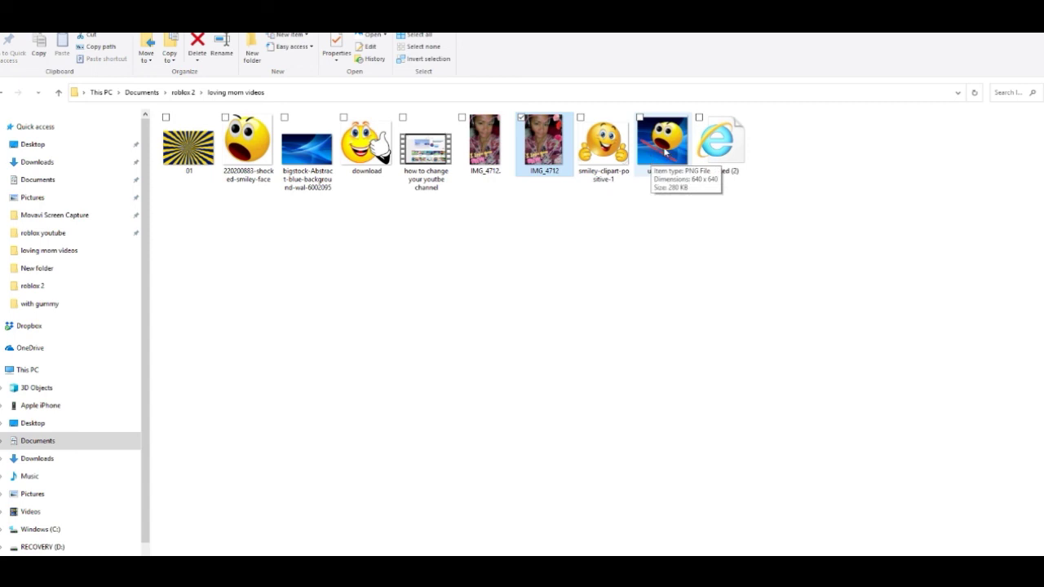
pyautogui.click(664, 151)
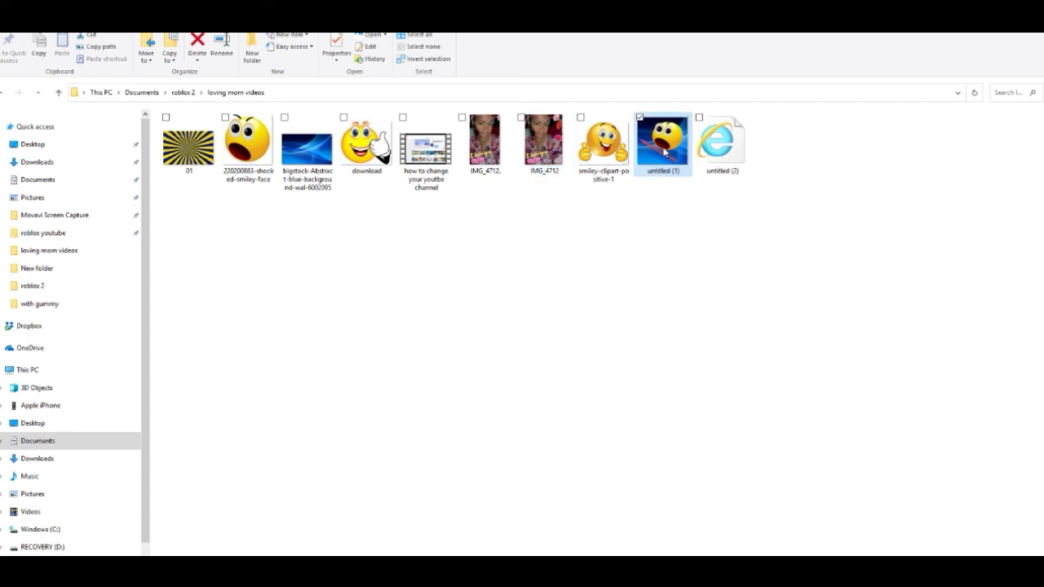
pyautogui.doubleClick(663, 151)
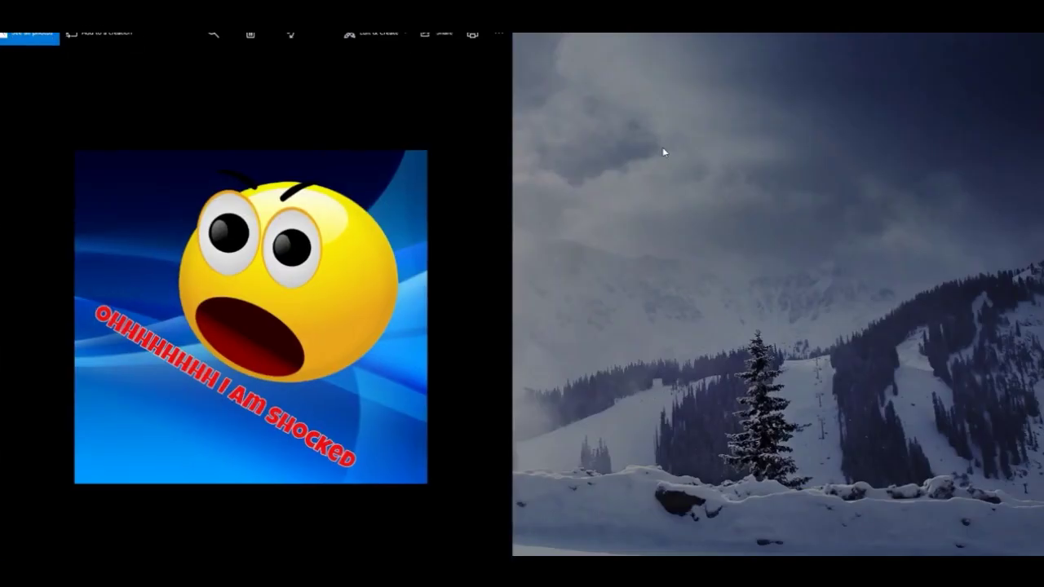